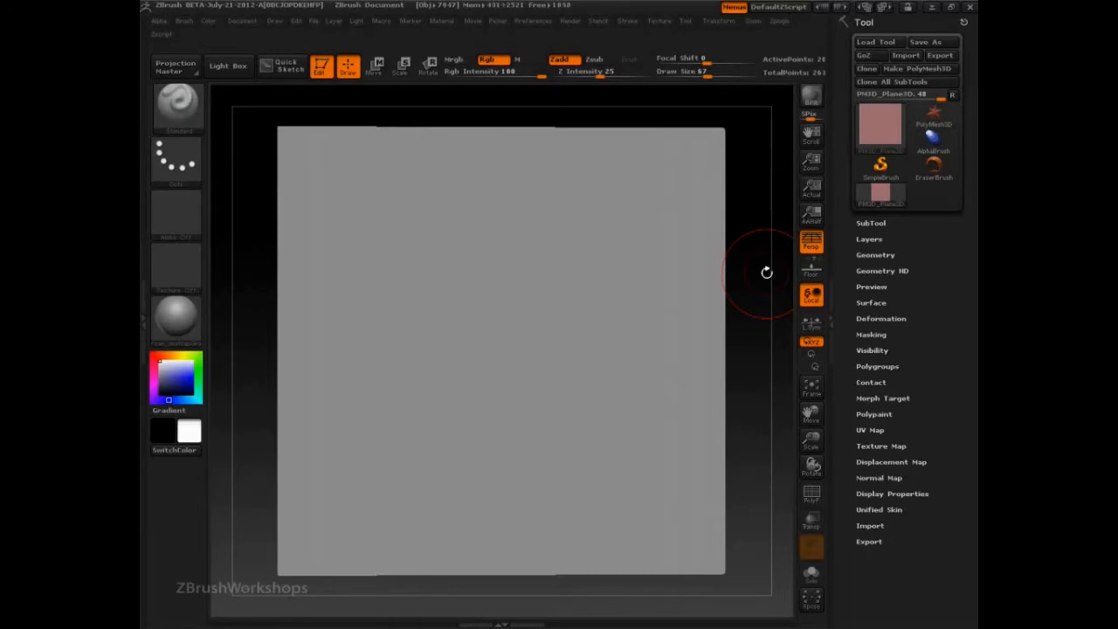
Step: Load the stitched-seam brush preset from the BrushPresets folder and set its Z Intensity to 13
{"action": "left_click", "coordinate": [184, 21]}
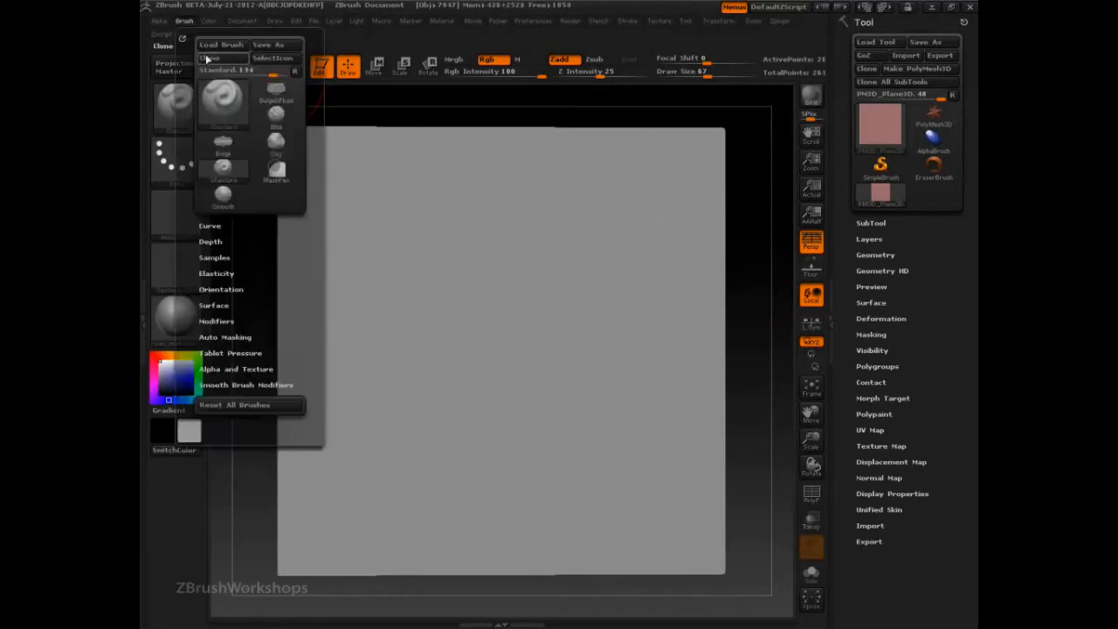
{"action": "left_click", "coordinate": [229, 47]}
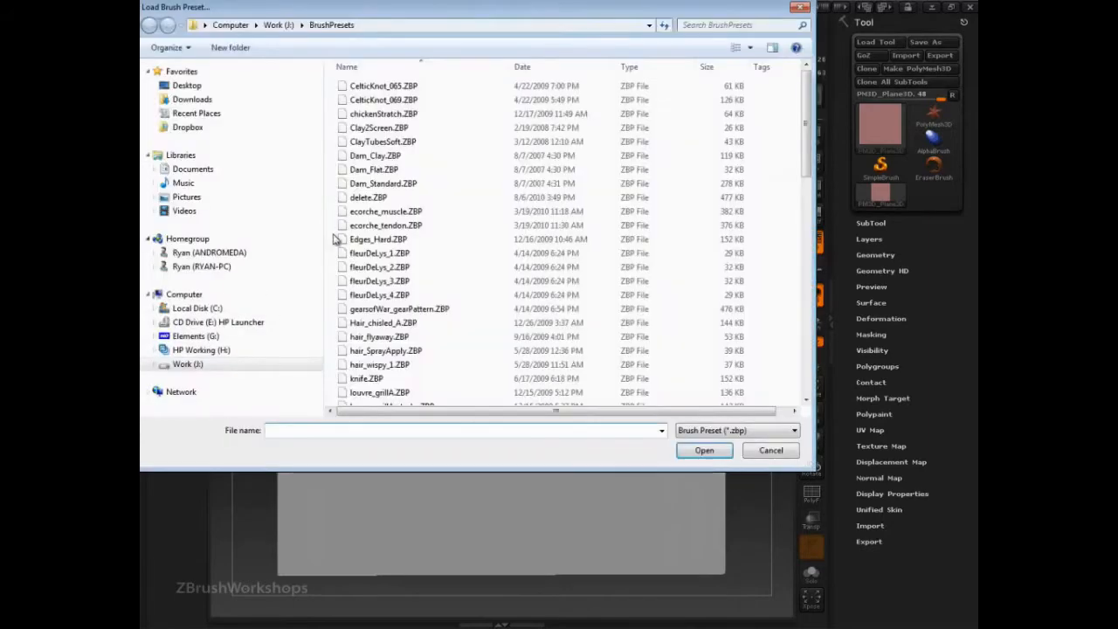
{"action": "scroll", "coordinate": [762, 249], "scroll_direction": "down", "scroll_amount": 10}
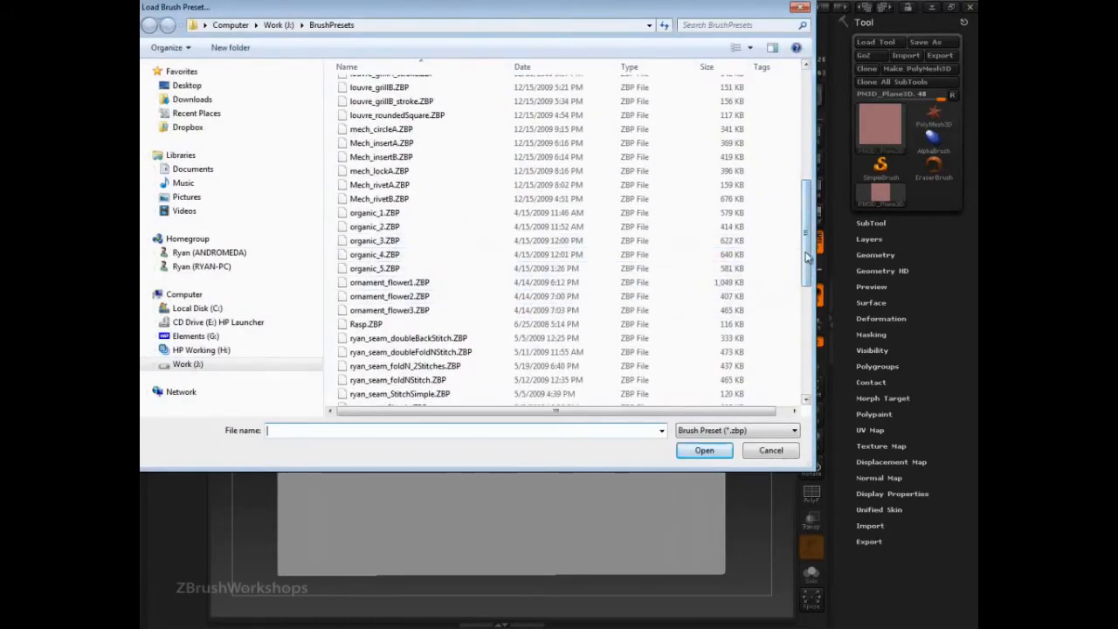
{"action": "scroll", "coordinate": [725, 246], "scroll_direction": "down", "scroll_amount": 7}
{"action": "double_click", "coordinate": [383, 220]}
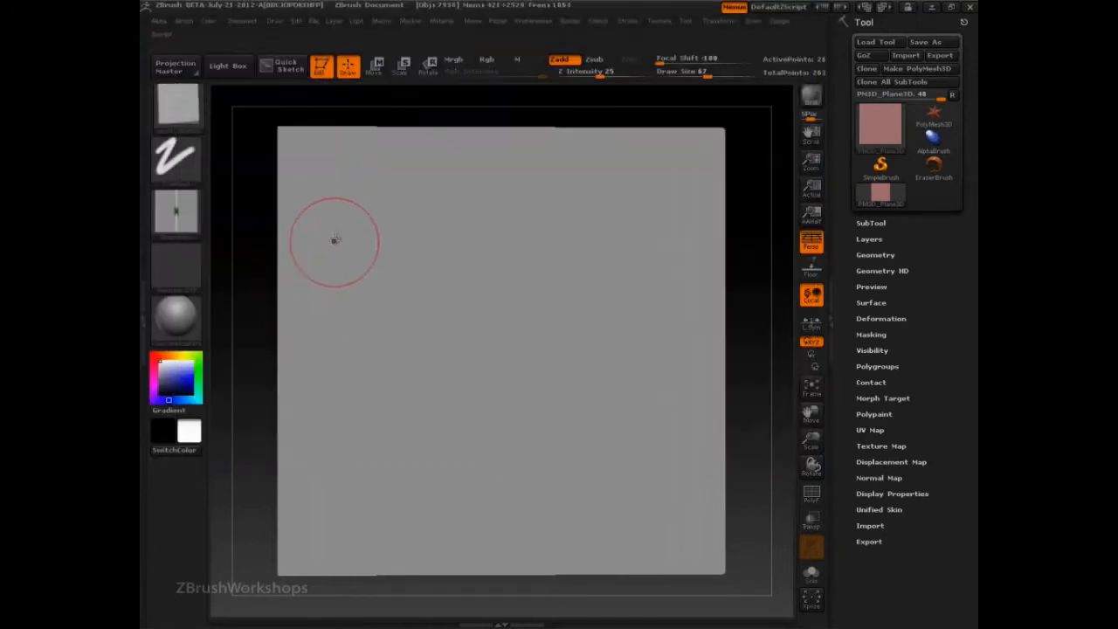
{"action": "left_click_drag", "start_coordinate": [596, 75], "coordinate": [585, 75]}
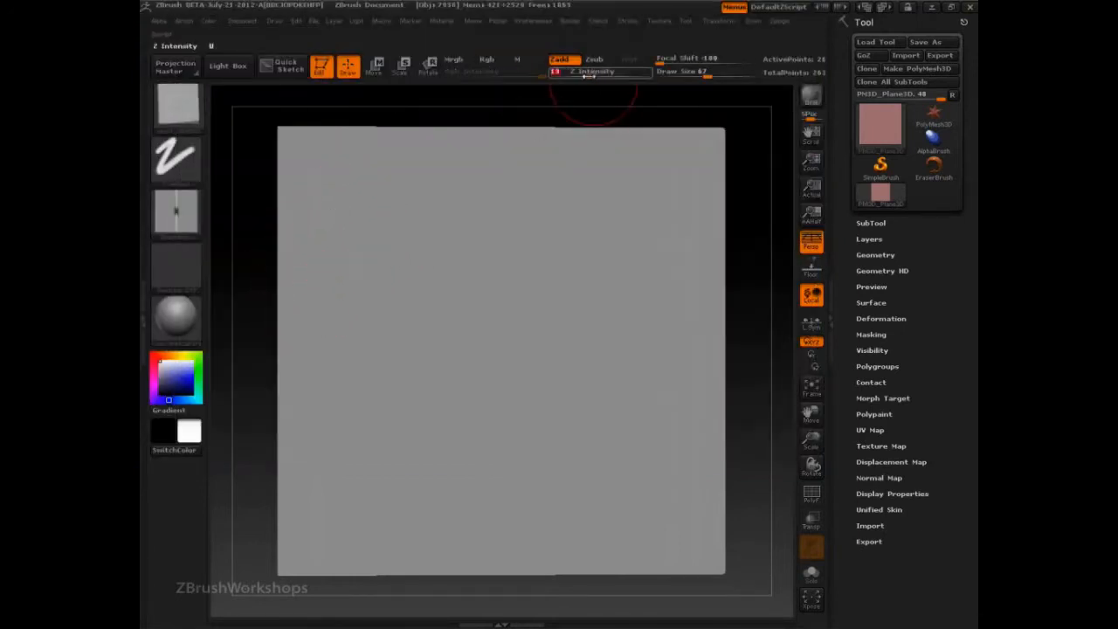
Step: Try a long stitch stroke that curves from the plane's upper edge around to its lower corner
{"action": "left_click_drag", "start_coordinate": [307, 186], "coordinate": [436, 170]}
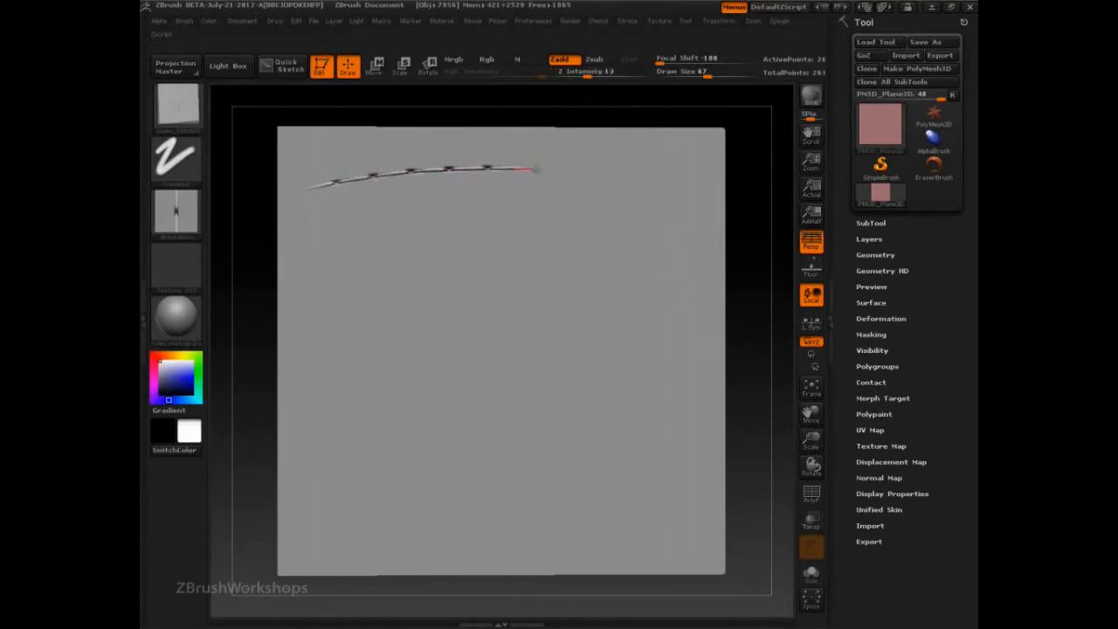
{"action": "left_click_drag", "start_coordinate": [629, 311], "coordinate": [491, 368]}
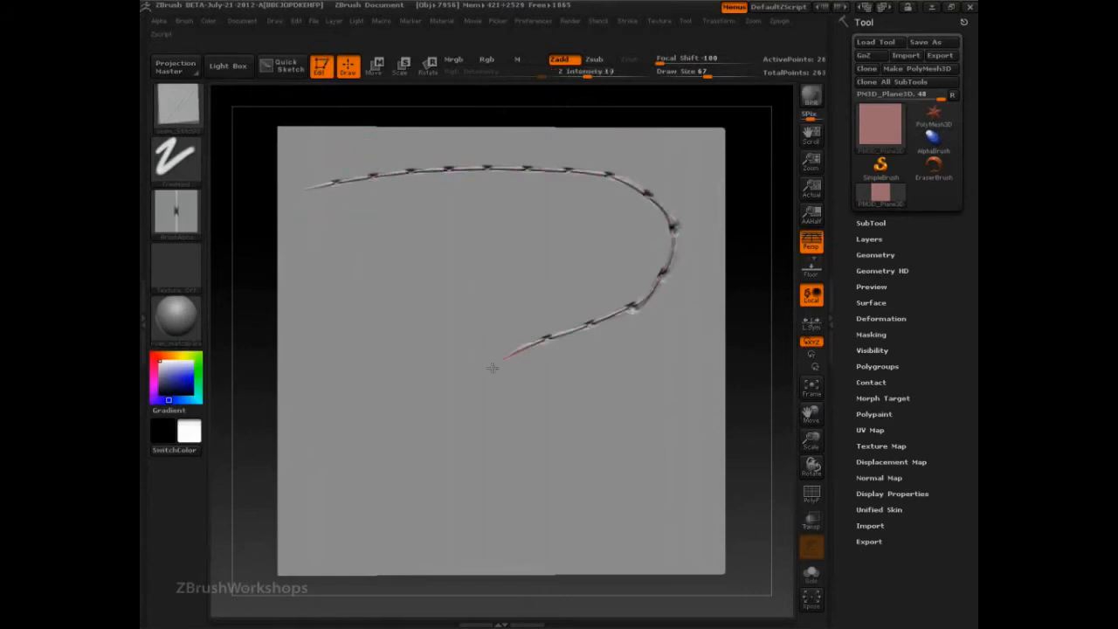
{"action": "left_click_drag", "start_coordinate": [407, 451], "coordinate": [330, 542]}
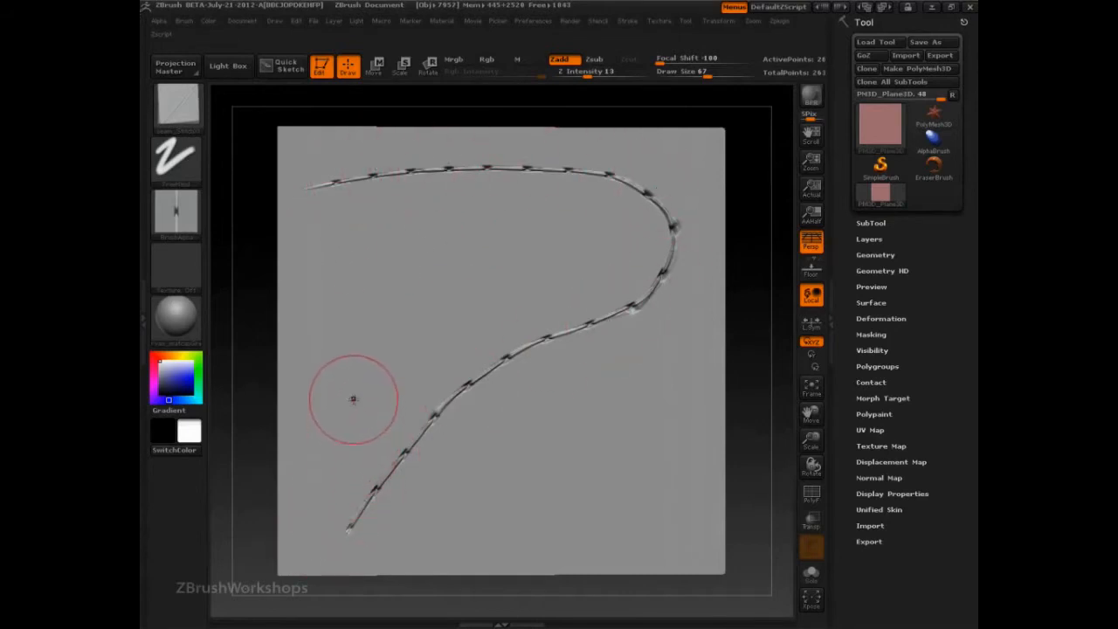
{"action": "key", "text": "ctrl"}
{"action": "key", "text": "ctrl+z"}
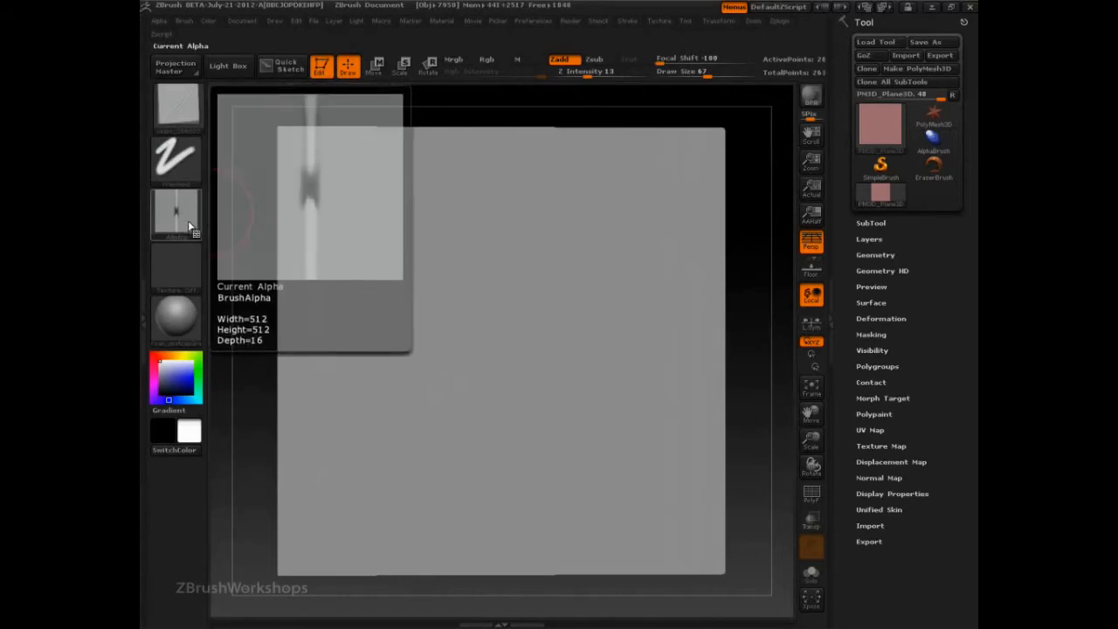
Step: Check the brush's stroke settings and draw a curved stitch stroke across the plane's upper half
{"action": "left_click", "coordinate": [622, 20]}
{"action": "left_click", "coordinate": [665, 259]}
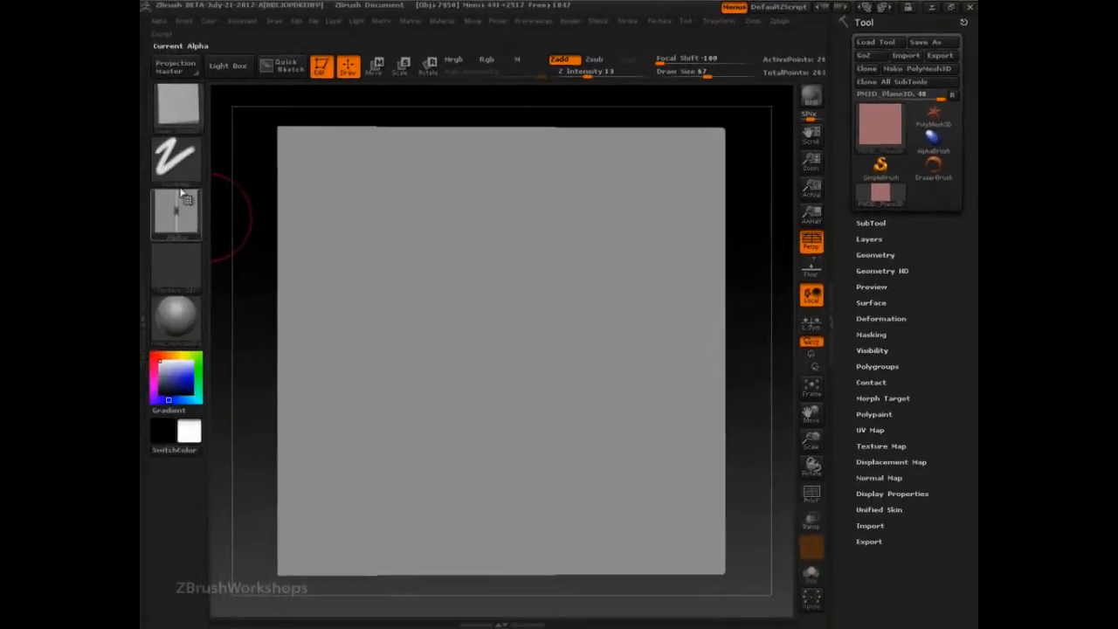
{"action": "left_click_drag", "start_coordinate": [312, 175], "coordinate": [333, 173]}
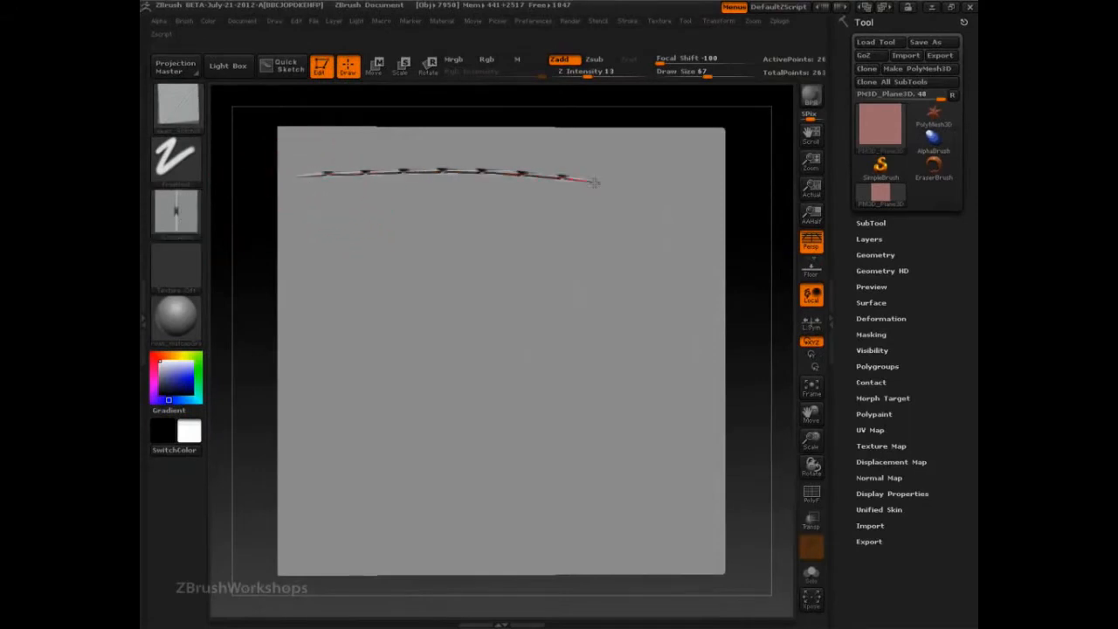
Step: Try a second curved stroke inside the first one with the alpha's rolling along the stroke turned off
{"action": "left_click", "coordinate": [633, 21]}
{"action": "left_click", "coordinate": [661, 258]}
{"action": "left_click_drag", "start_coordinate": [344, 237], "coordinate": [399, 233]}
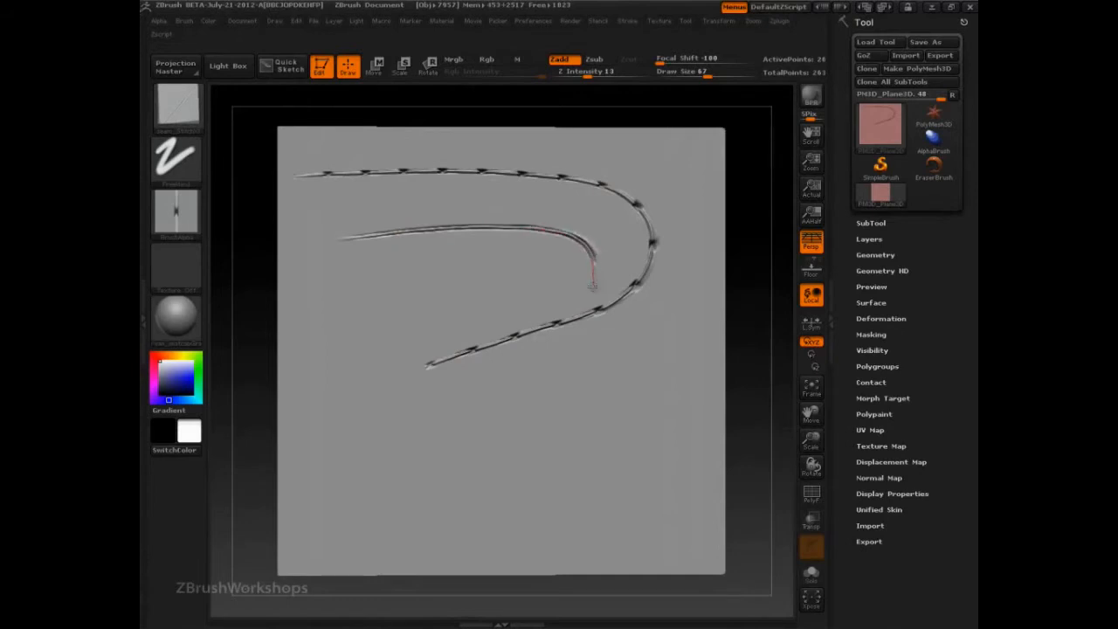
{"action": "left_click_drag", "start_coordinate": [522, 307], "coordinate": [489, 311]}
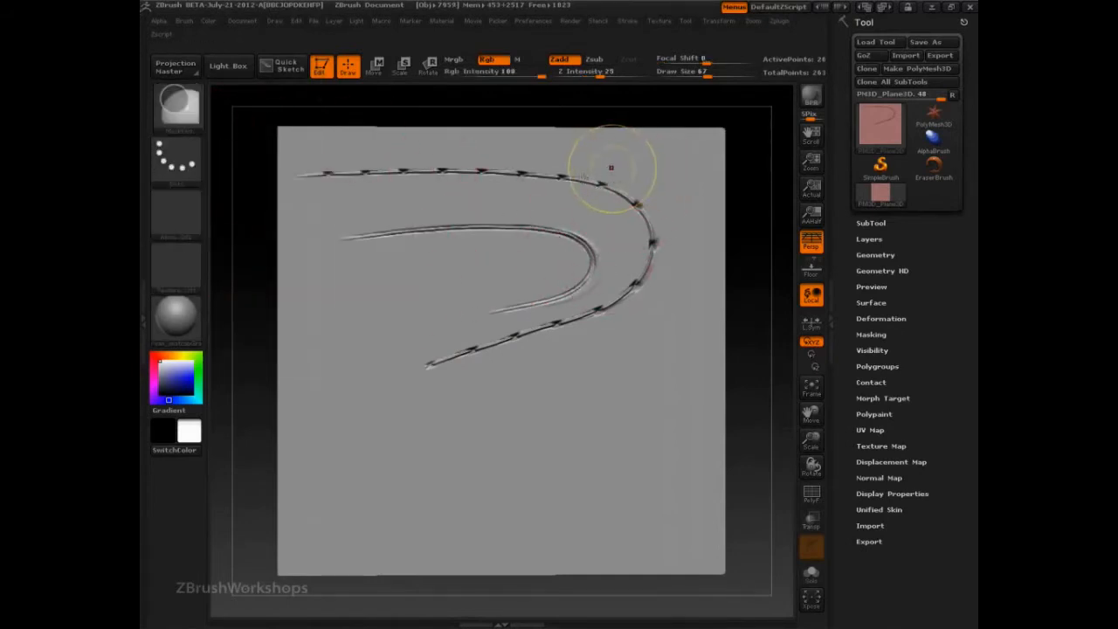
{"action": "key", "text": "ctrl+z"}
{"action": "left_click", "coordinate": [627, 20]}
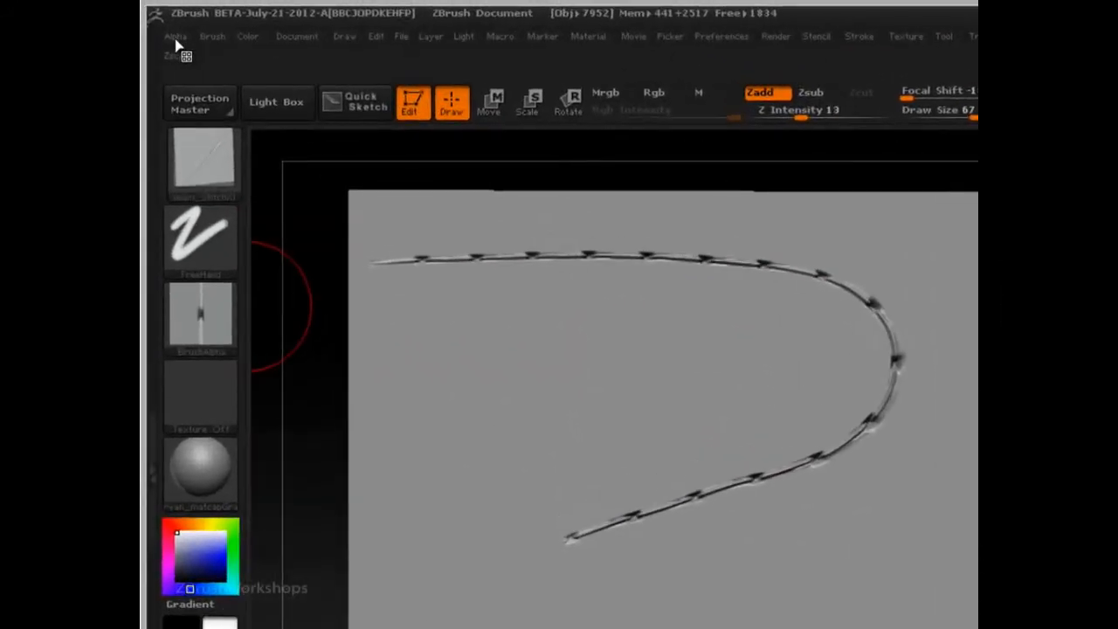
Step: Examine the brush alpha and the relief of the curved stitch stroke from several angles
{"action": "left_click", "coordinate": [175, 37]}
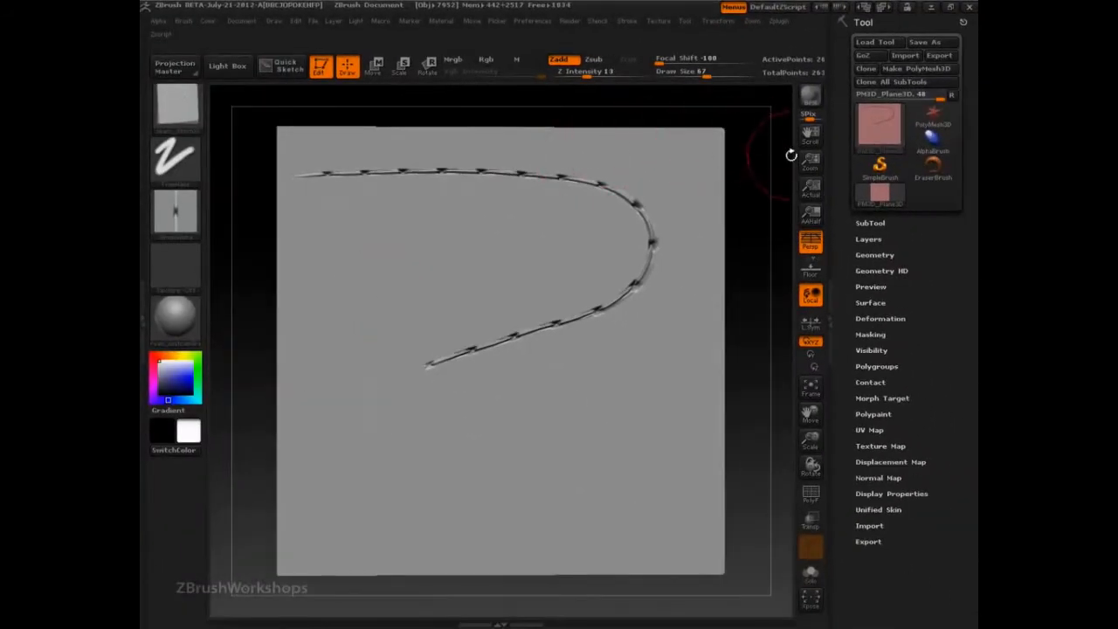
{"action": "left_click_drag", "start_coordinate": [744, 165], "coordinate": [685, 182]}
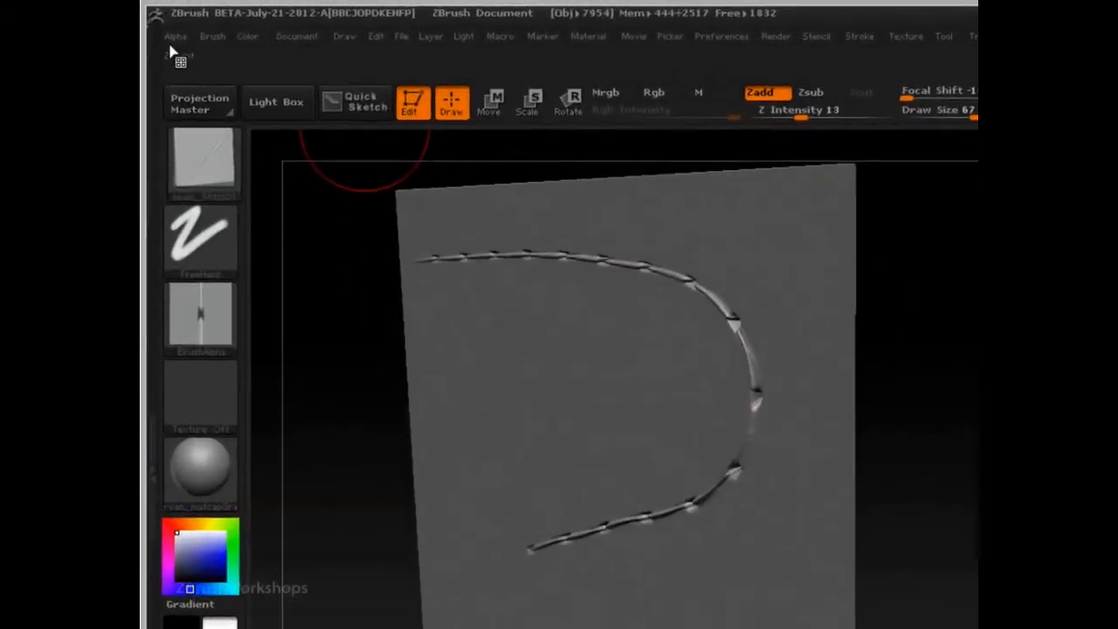
{"action": "left_click", "coordinate": [158, 20]}
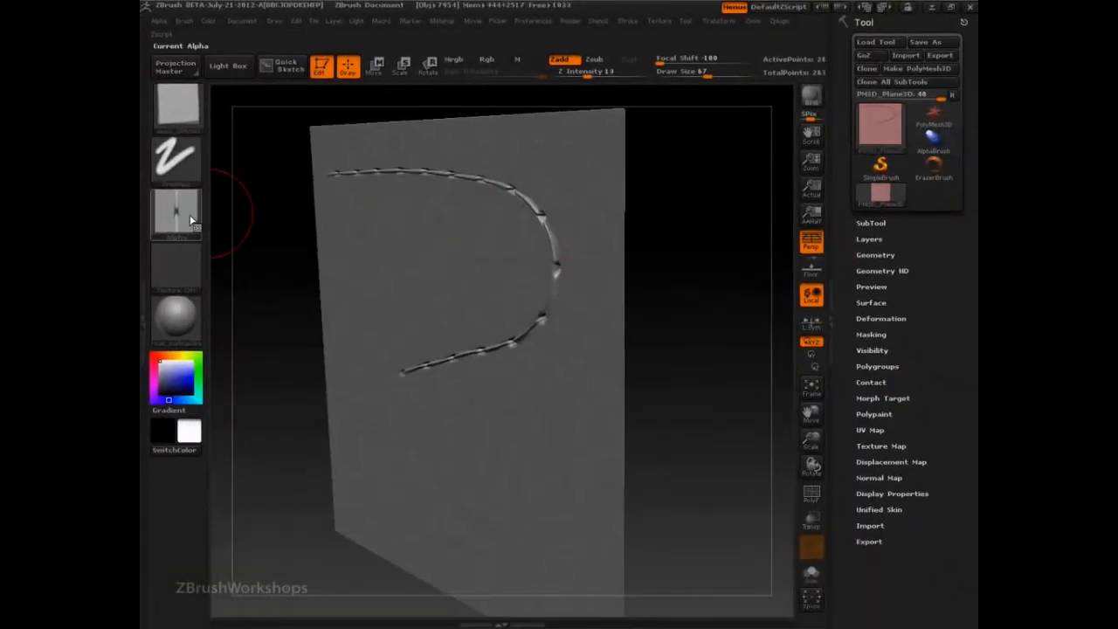
{"action": "mouse_move", "coordinate": [190, 218]}
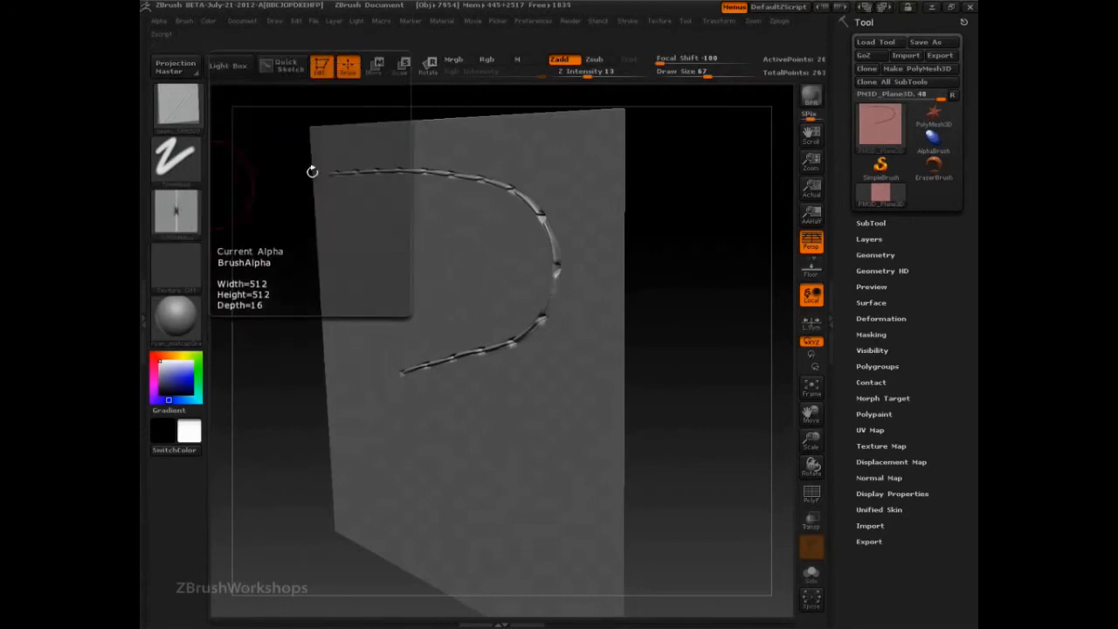
{"action": "left_click_drag", "start_coordinate": [672, 255], "coordinate": [741, 204]}
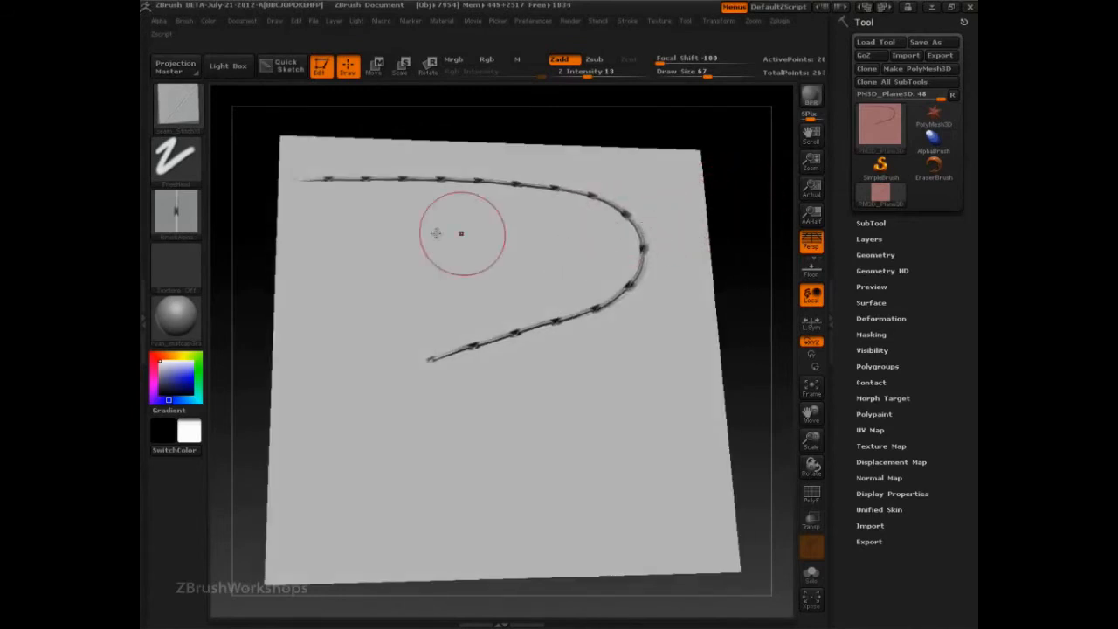
{"action": "left_click_drag", "start_coordinate": [262, 176], "coordinate": [262, 131]}
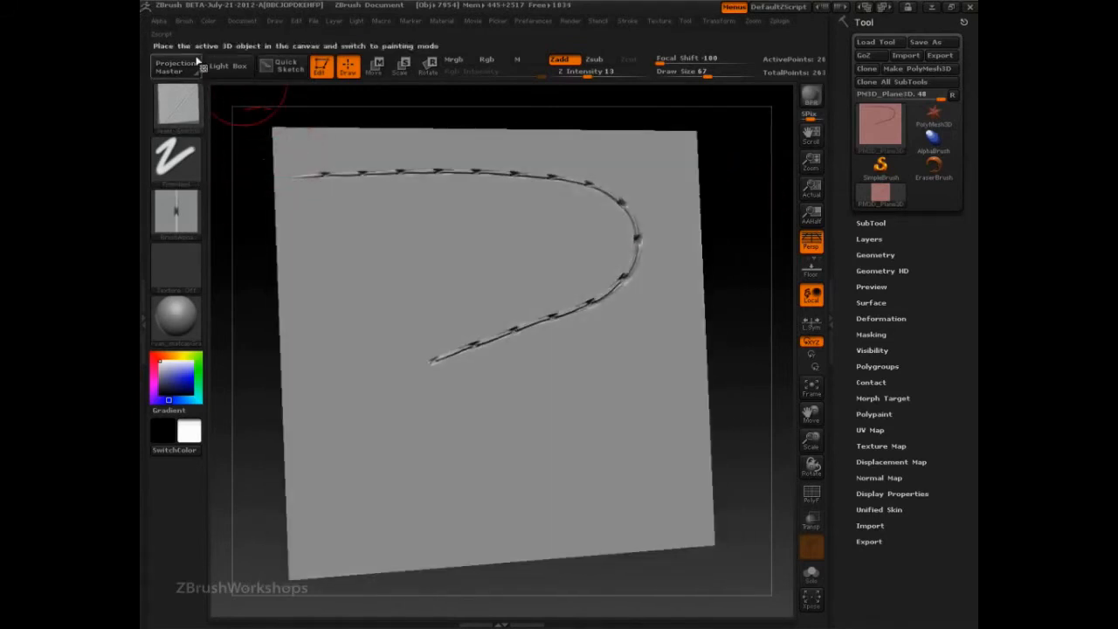
Step: Clear the curved stroke and draw a stitch stroke along the plane's top edge with a lowered alpha MidValue
{"action": "left_click", "coordinate": [159, 22]}
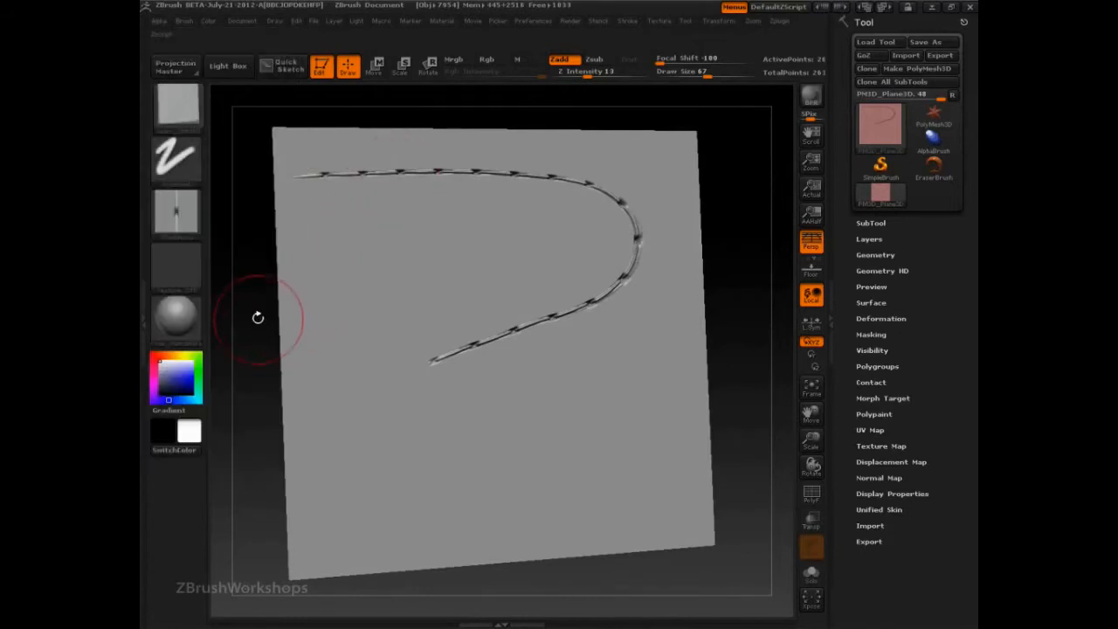
{"action": "key", "text": "ctrl"}
{"action": "key", "text": "ctrl+z"}
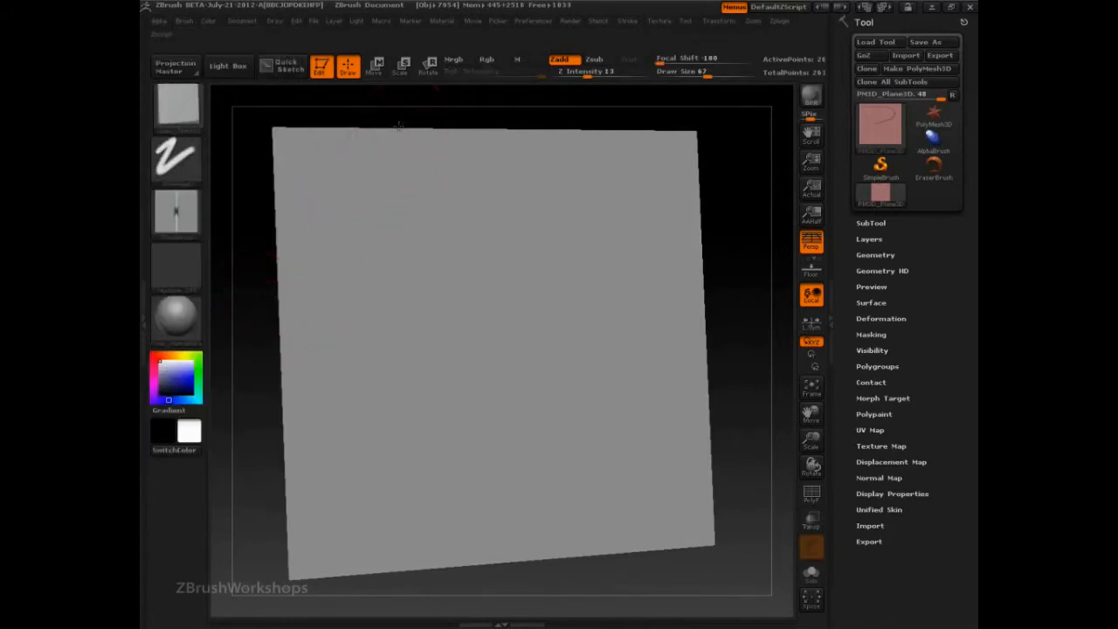
{"action": "left_click_drag", "start_coordinate": [262, 206], "coordinate": [274, 194], "text": "shift"}
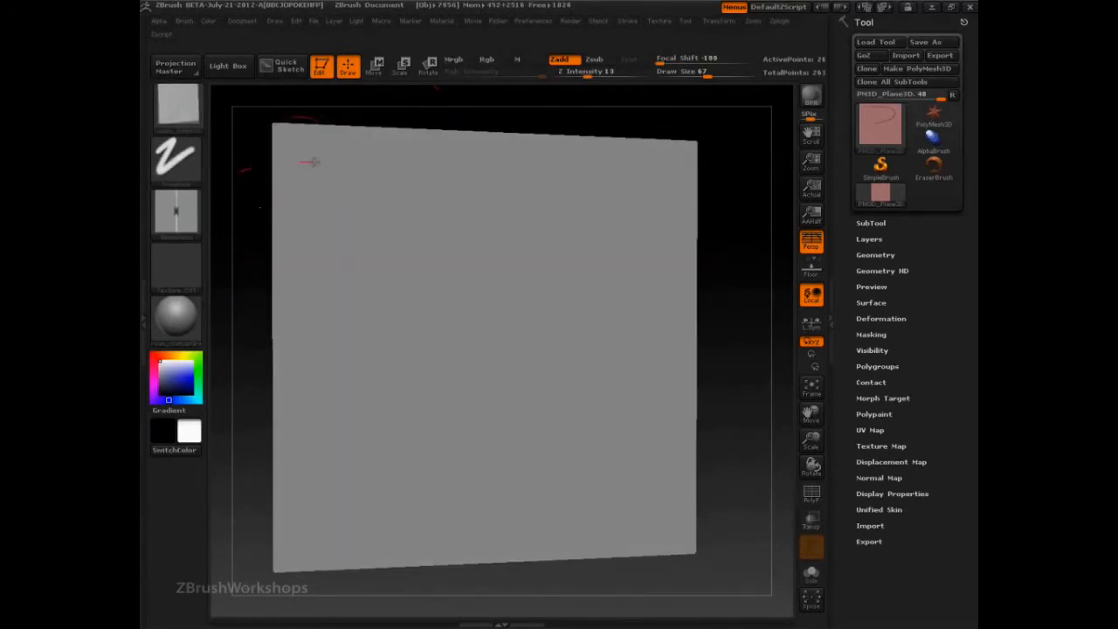
{"action": "left_click_drag", "start_coordinate": [310, 162], "coordinate": [696, 175]}
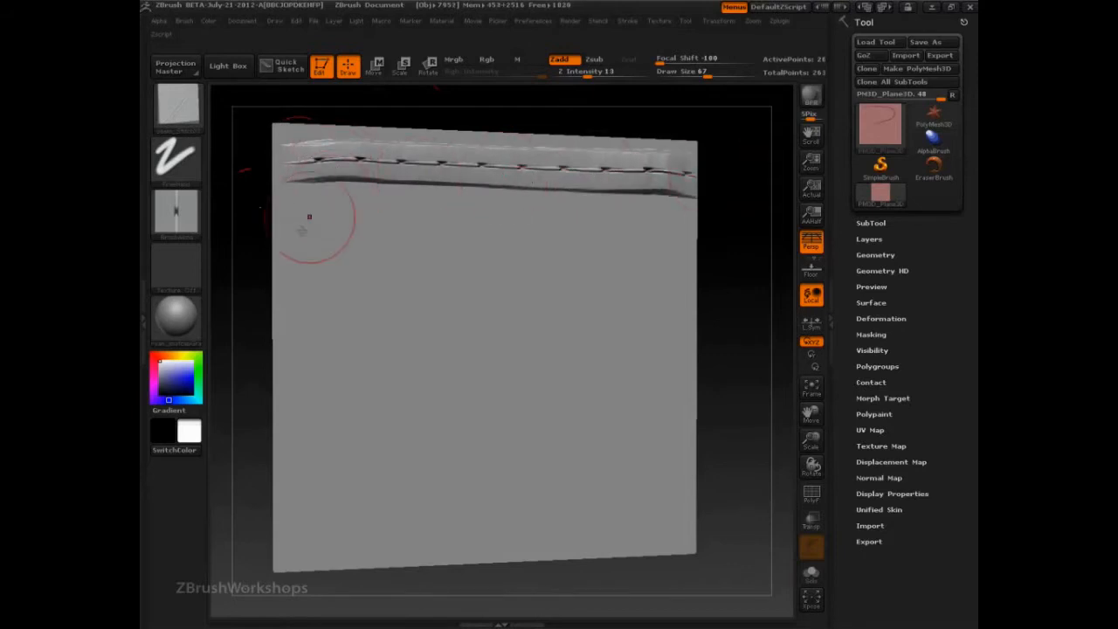
Step: Draw a second horizontal stitch stroke with the alpha's MidValue at 25 and a third below it at 35
{"action": "left_click", "coordinate": [160, 20]}
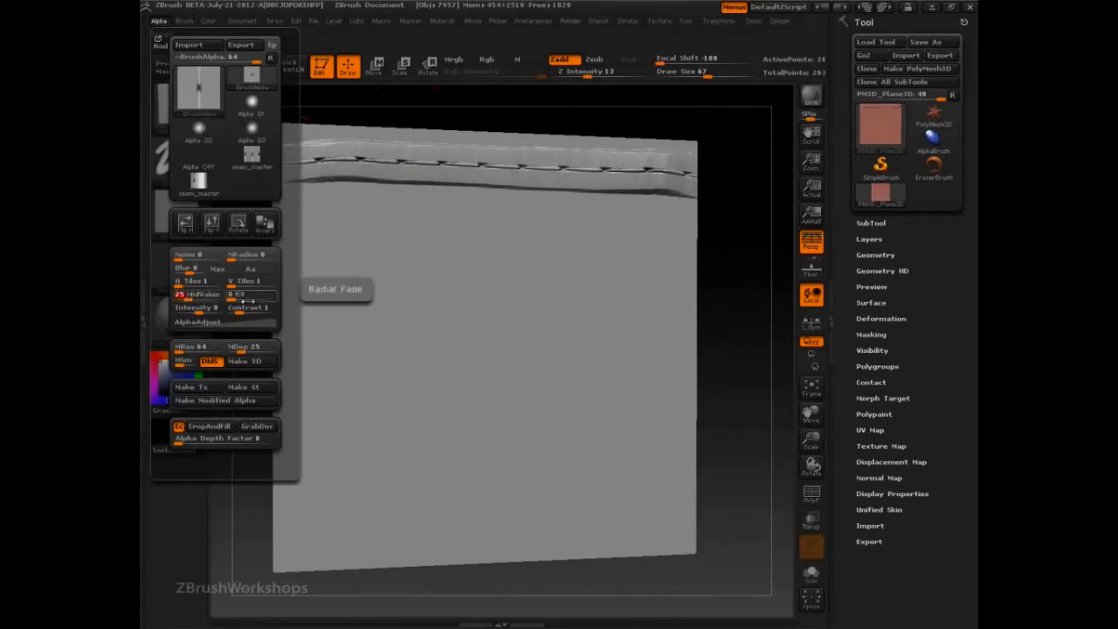
{"action": "left_click_drag", "start_coordinate": [318, 231], "coordinate": [699, 235]}
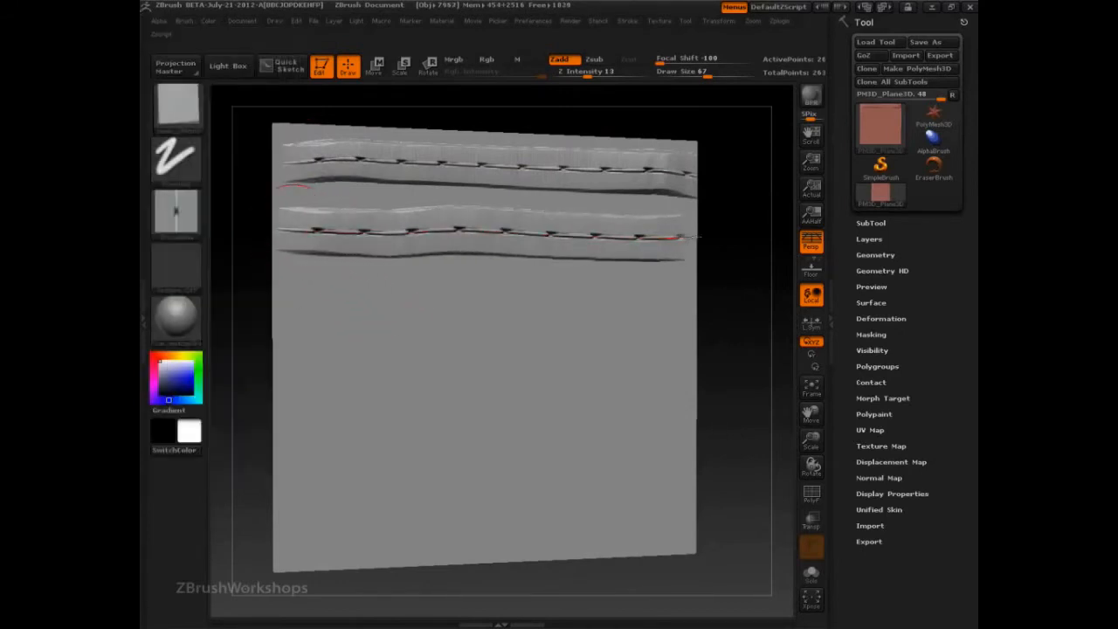
{"action": "left_click", "coordinate": [158, 22]}
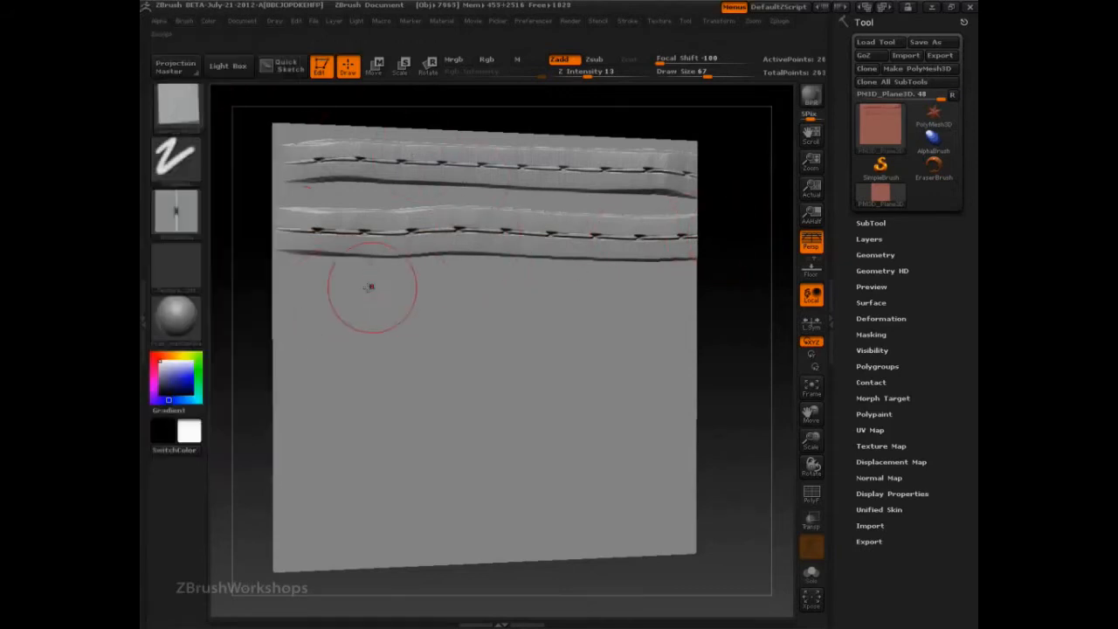
{"action": "left_click_drag", "start_coordinate": [281, 295], "coordinate": [698, 300]}
Step: Raise the alpha's MidValue for a fourth horizontal stitch stroke and draw a fifth below it at MidValue 66
{"action": "left_click", "coordinate": [161, 22]}
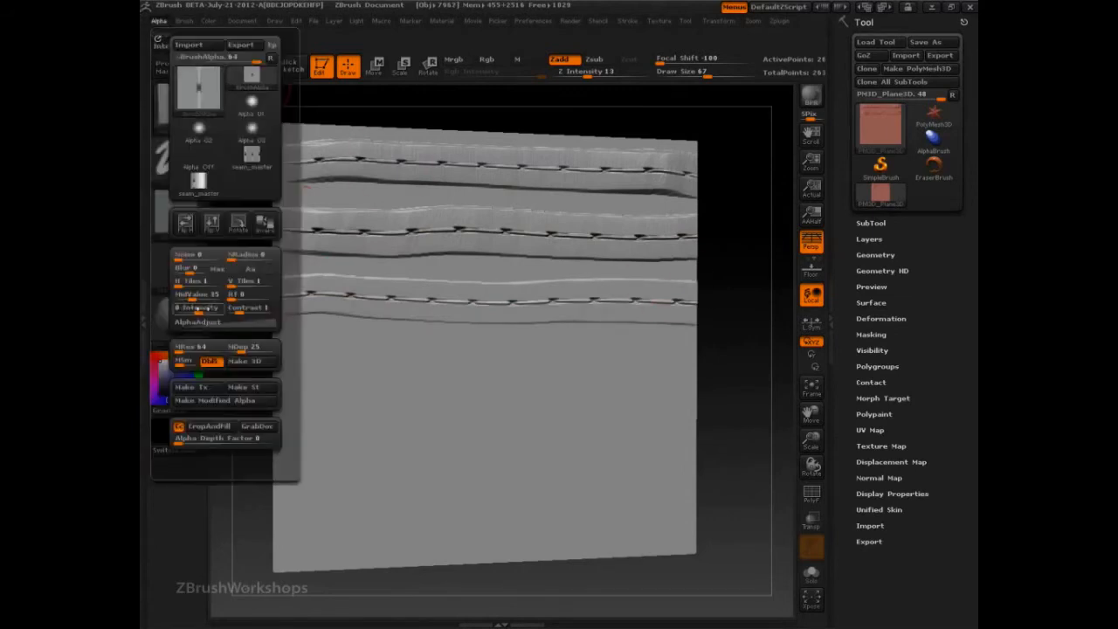
{"action": "left_click_drag", "start_coordinate": [197, 300], "coordinate": [199, 298]}
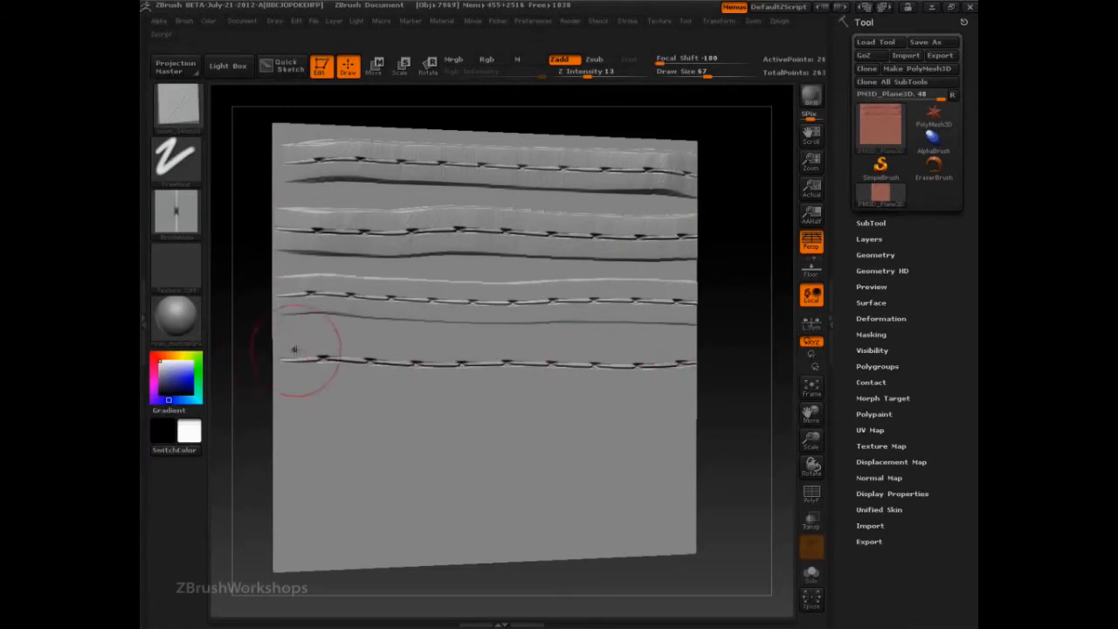
{"action": "left_click", "coordinate": [158, 21]}
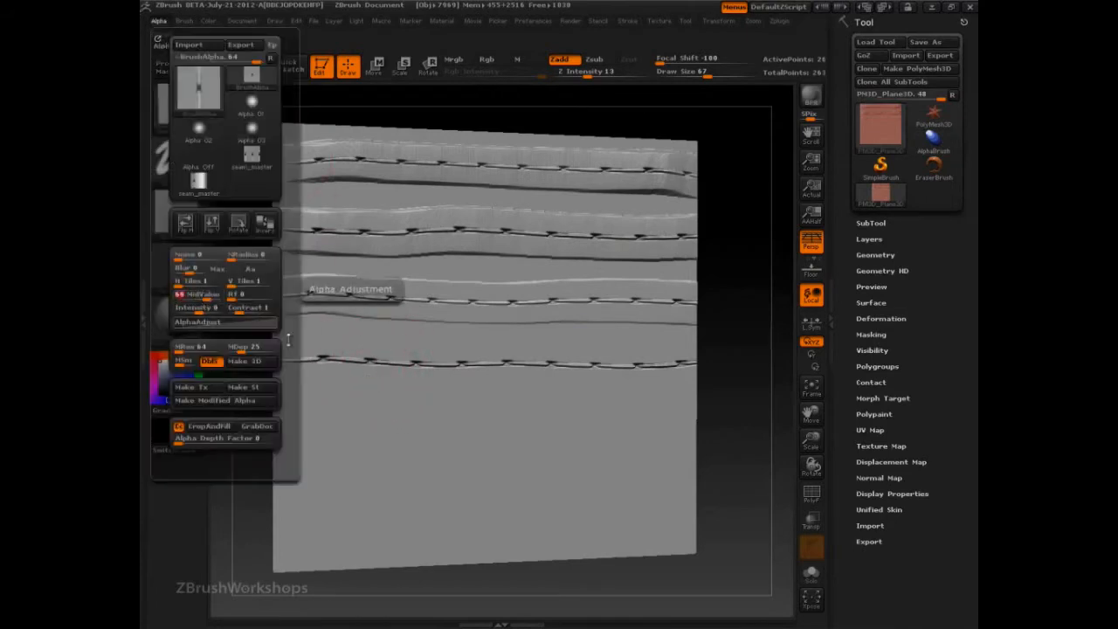
{"action": "left_click_drag", "start_coordinate": [286, 416], "coordinate": [671, 411]}
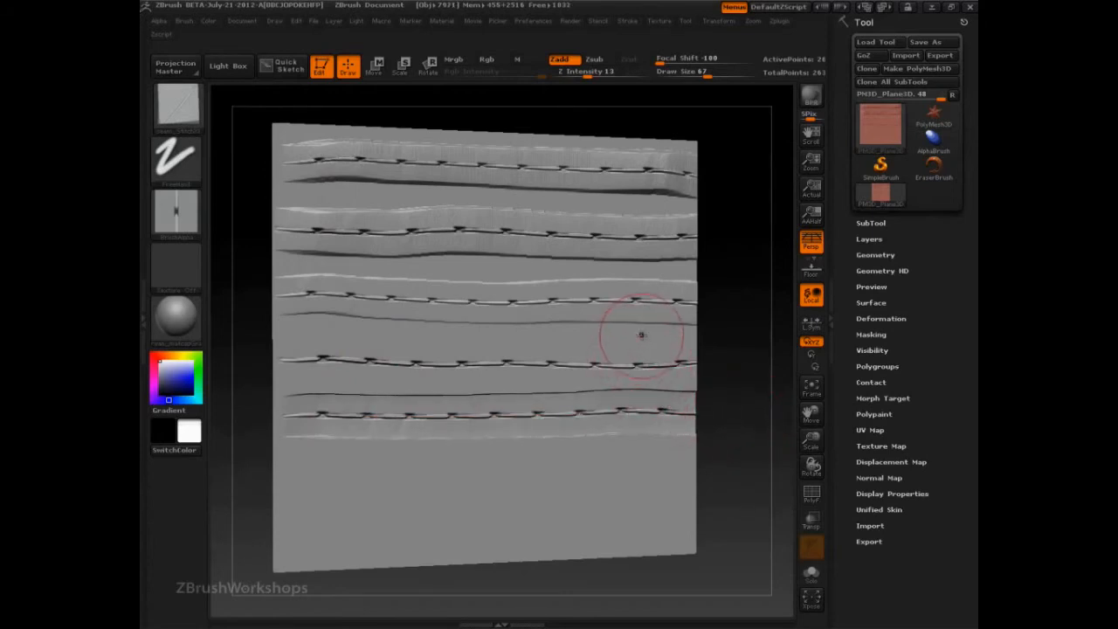
Step: Readjust the alpha's MidValue for a sixth stitch stroke below the others and inspect the current alpha
{"action": "left_click", "coordinate": [158, 20]}
{"action": "left_click_drag", "start_coordinate": [656, 469], "coordinate": [698, 468]}
{"action": "left_click_drag", "start_coordinate": [247, 367], "coordinate": [457, 409], "text": "alt"}
{"action": "mouse_move", "coordinate": [176, 218]}
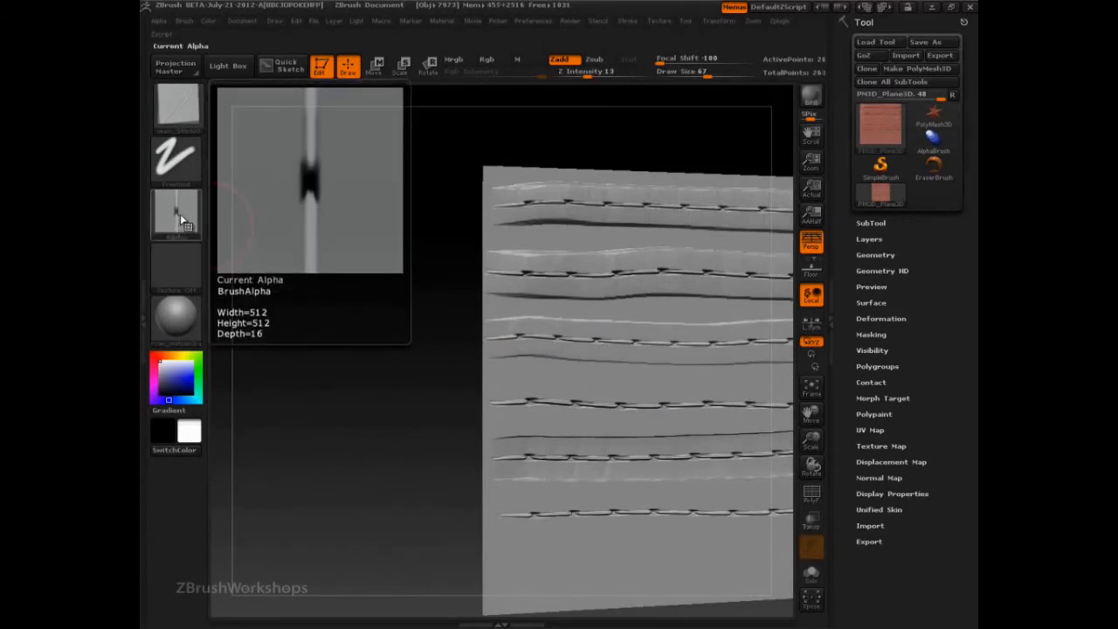
Step: Undo all six horizontal stitch strokes on the plane
{"action": "key", "text": "ctrl+z"}
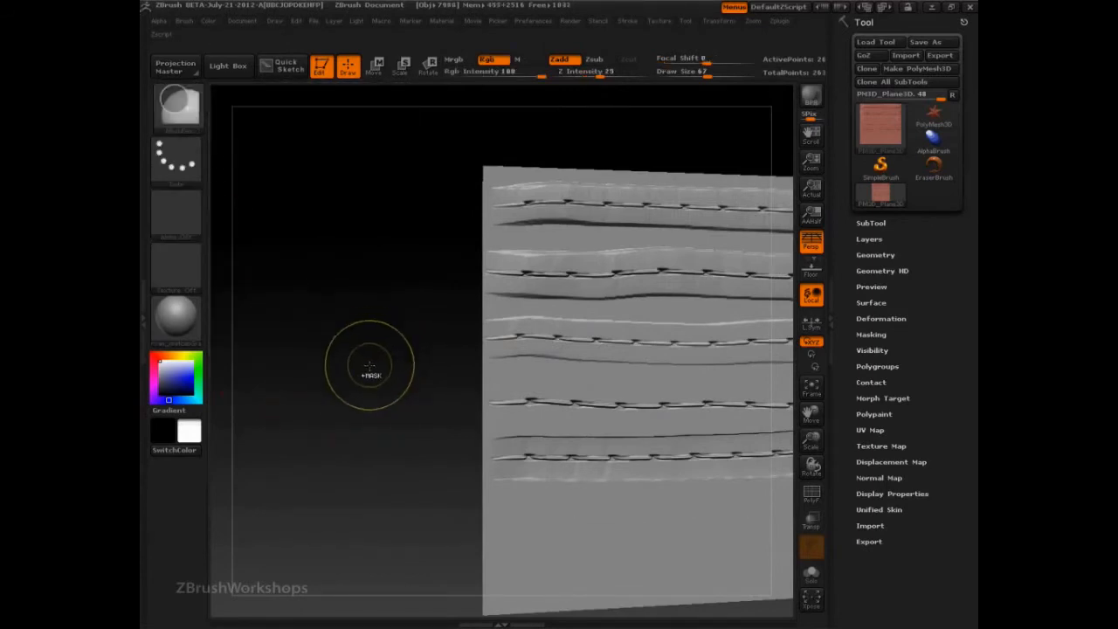
{"action": "key", "text": "ctrl+z"}
{"action": "key", "text": "ctrl+z"}
{"action": "key", "text": "ctrl+z"}
{"action": "key", "text": "ctrl+z"}
{"action": "key", "text": "ctrl+z"}
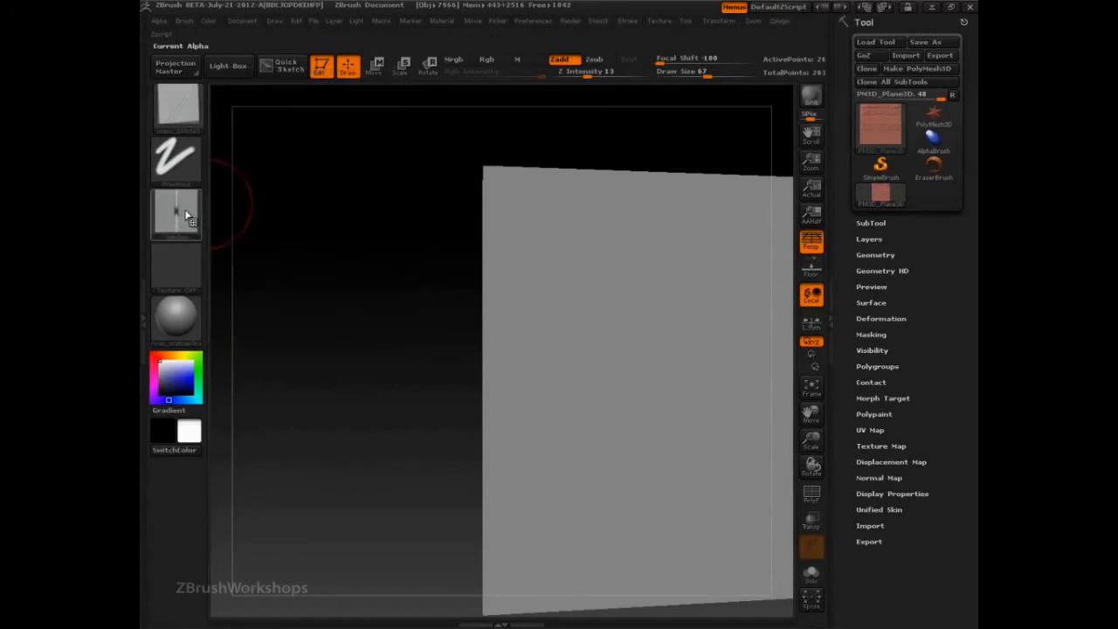
Step: Switch the sculpting brush to Standard
{"action": "key", "text": "b"}
{"action": "key", "text": "s"}
{"action": "key", "text": "t"}
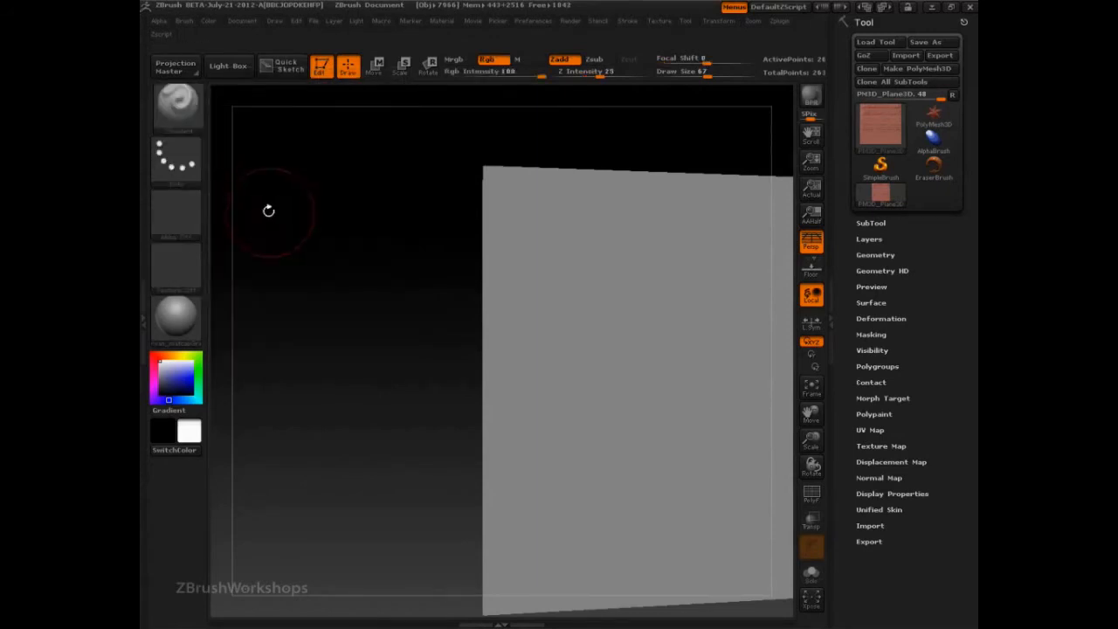
Step: Clone the Standard brush and inspect the copy's alpha setting
{"action": "mouse_move", "coordinate": [186, 117]}
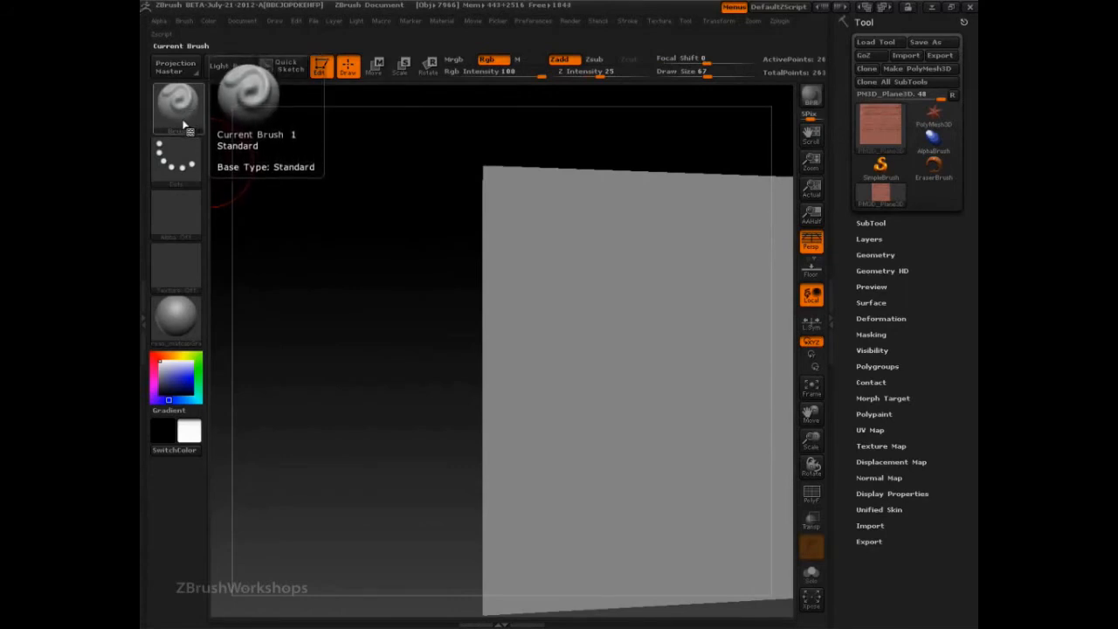
{"action": "left_click", "coordinate": [180, 112]}
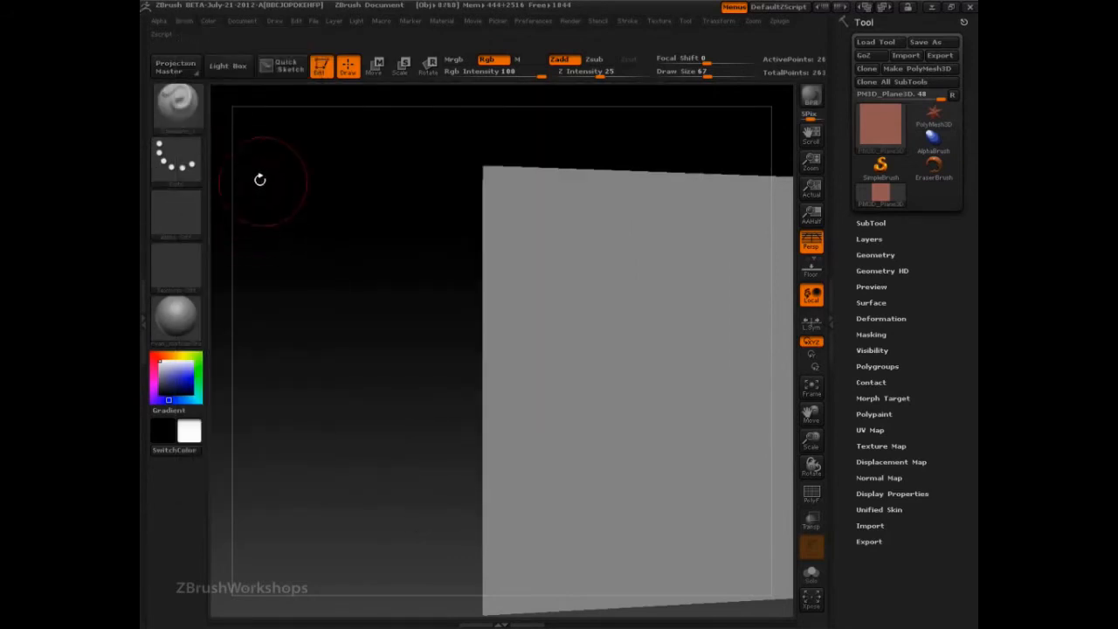
{"action": "left_click", "coordinate": [175, 122]}
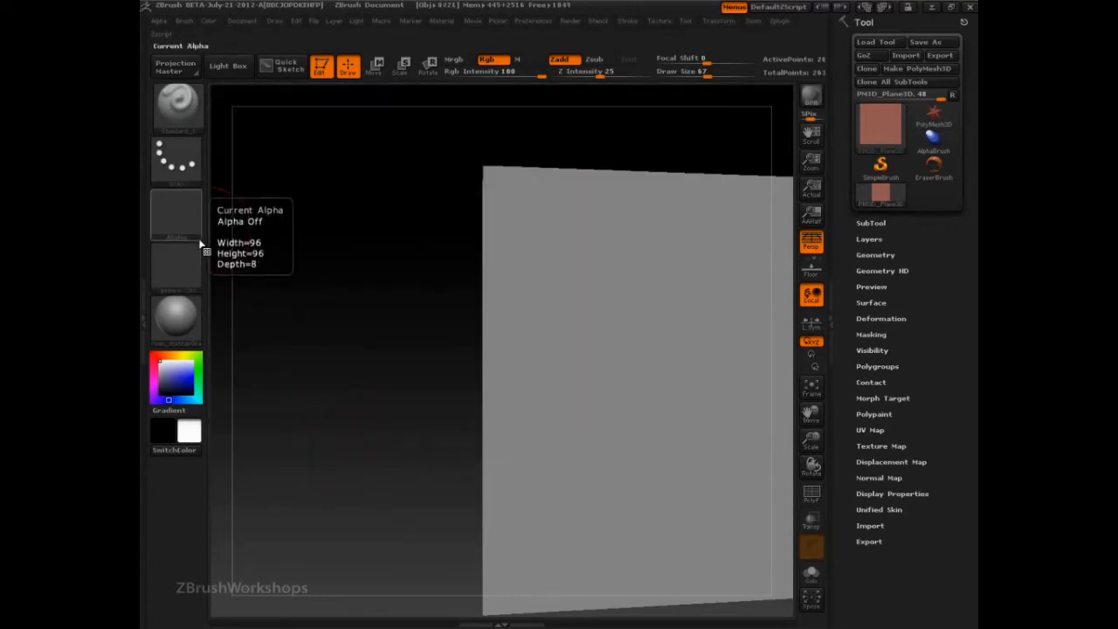
{"action": "left_click", "coordinate": [197, 239]}
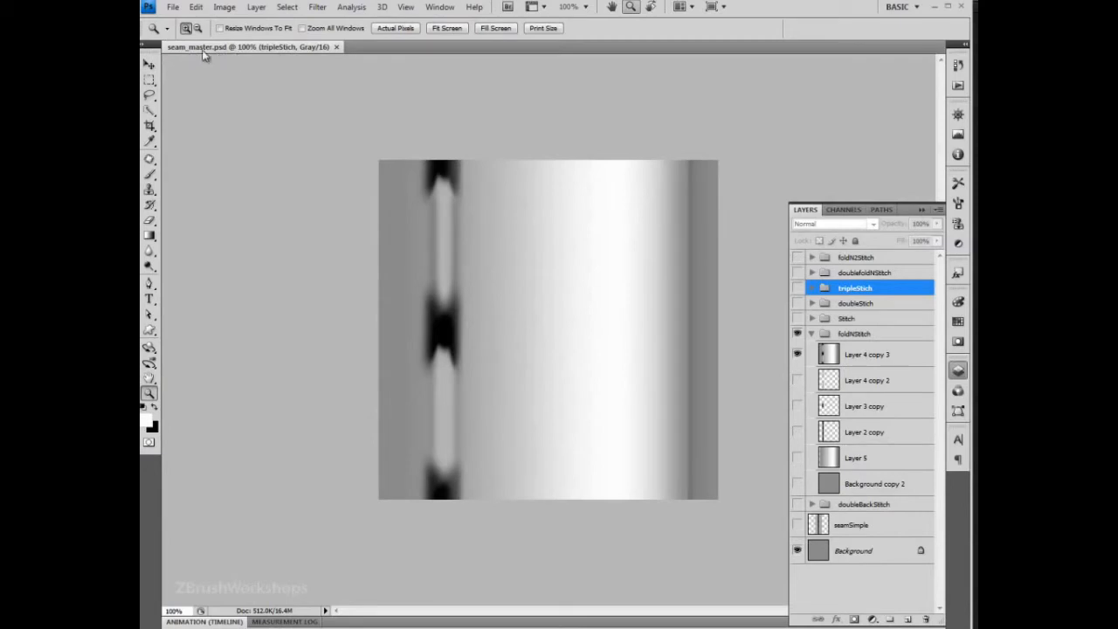
Step: Switch to Photoshop and preview the Stitch, doubleStitch, tripleStich, doublefoldNStitch and foldN2Stitch groups of seam_master.psd one after another
{"action": "left_click", "coordinate": [796, 318]}
{"action": "left_click", "coordinate": [797, 321]}
{"action": "left_click", "coordinate": [797, 318]}
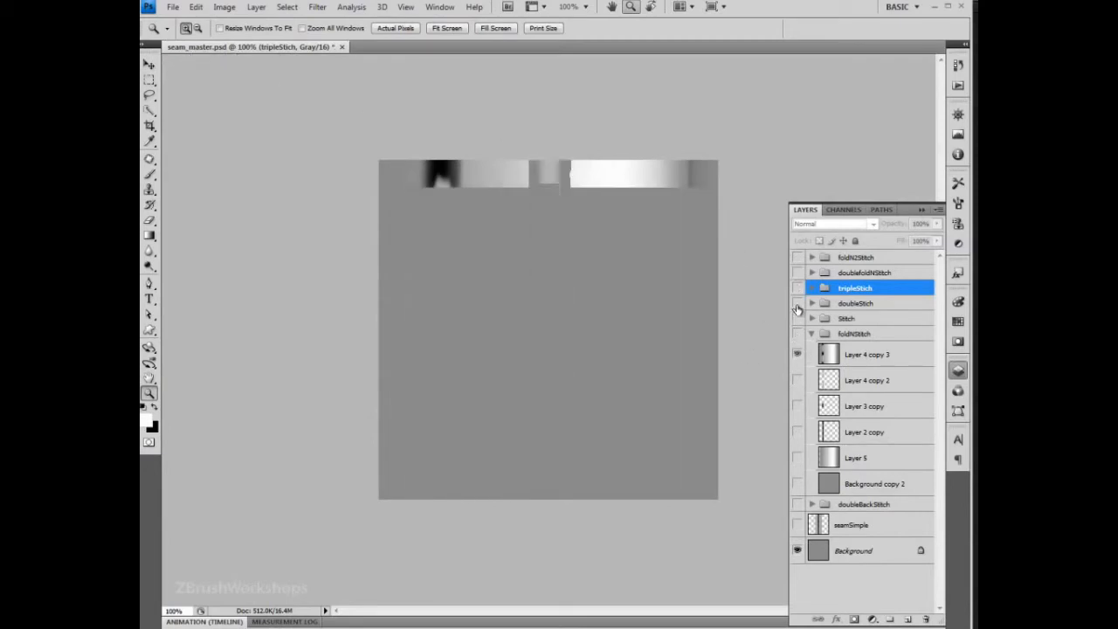
{"action": "left_click", "coordinate": [797, 303]}
{"action": "left_click", "coordinate": [797, 303]}
{"action": "left_click", "coordinate": [797, 288]}
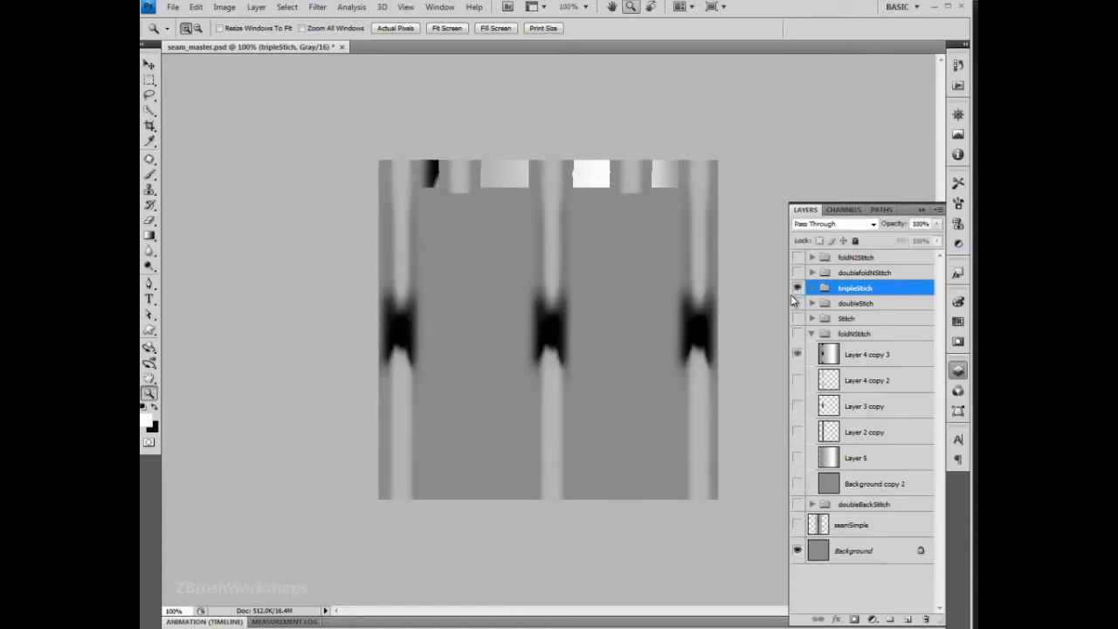
{"action": "left_click", "coordinate": [797, 288]}
{"action": "left_click", "coordinate": [797, 272]}
{"action": "left_click", "coordinate": [797, 257]}
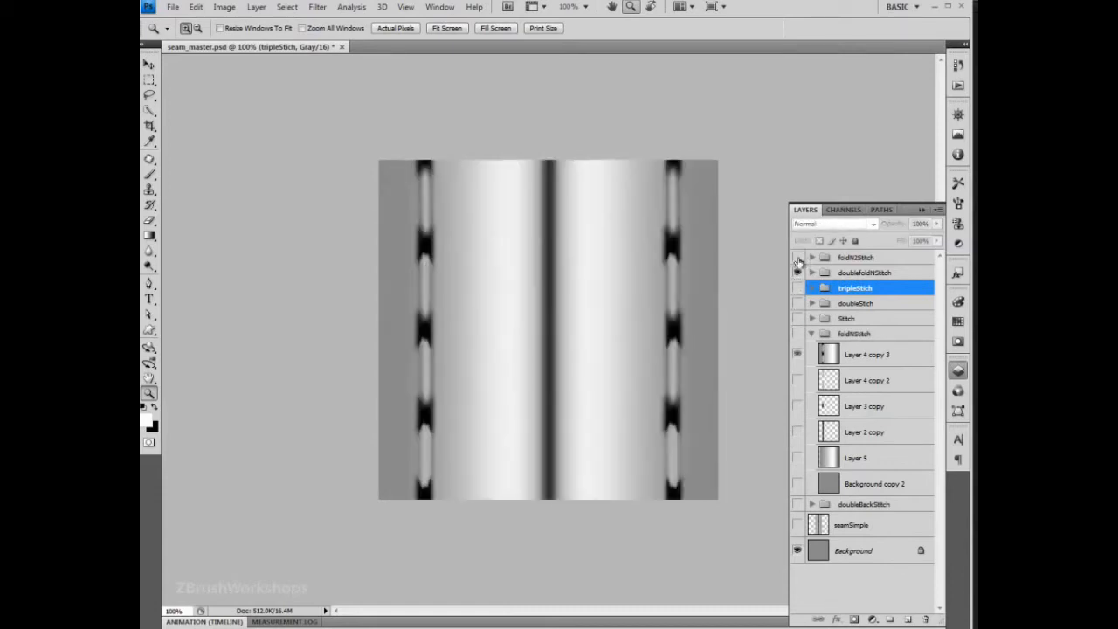
{"action": "left_click", "coordinate": [797, 272]}
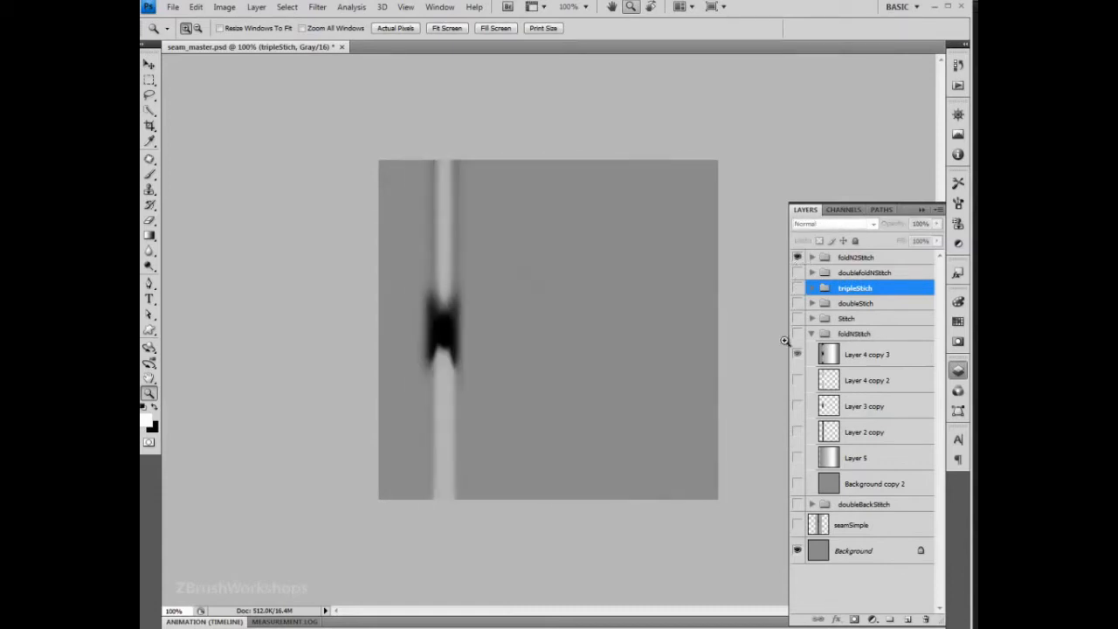
{"action": "left_click", "coordinate": [797, 258]}
Step: Show the foldNStitch group, reveal its layers singly from Background copy 2 up to Layer 4 copy 3, and leave only Layer 4 copy 3 visible
{"action": "left_click", "coordinate": [798, 334]}
{"action": "left_click", "coordinate": [797, 354]}
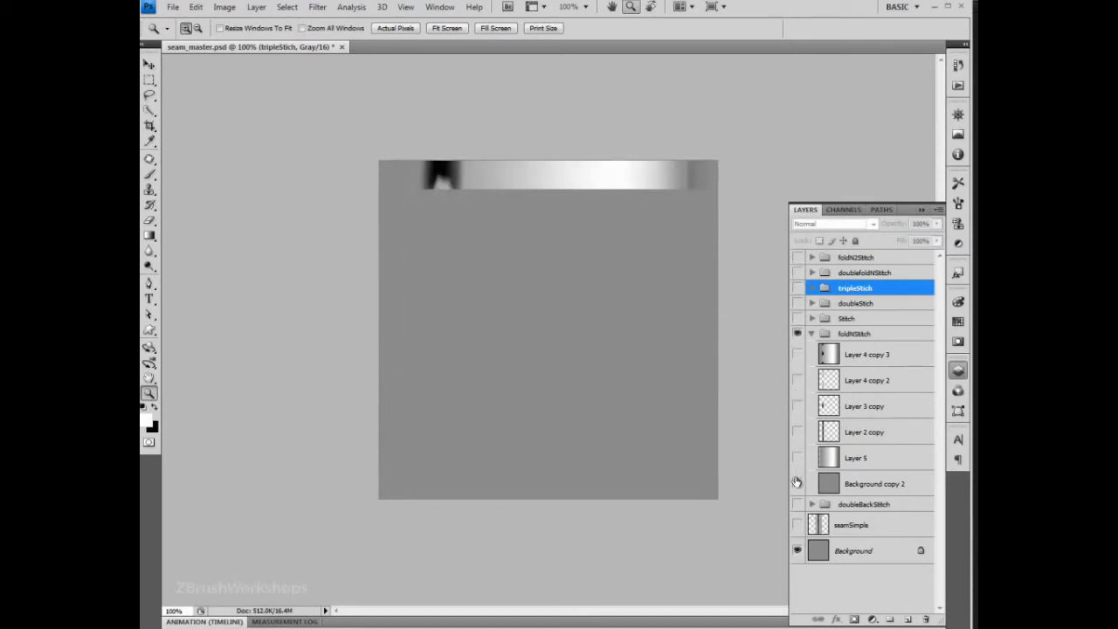
{"action": "left_click", "coordinate": [796, 483]}
{"action": "left_click", "coordinate": [796, 457]}
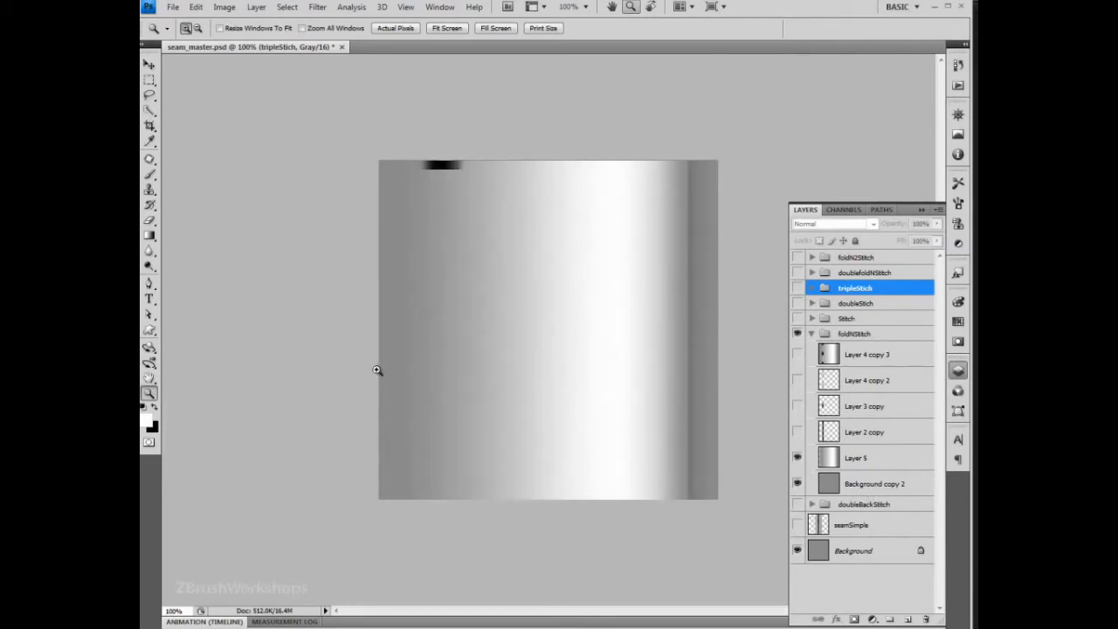
{"action": "left_click", "coordinate": [796, 432]}
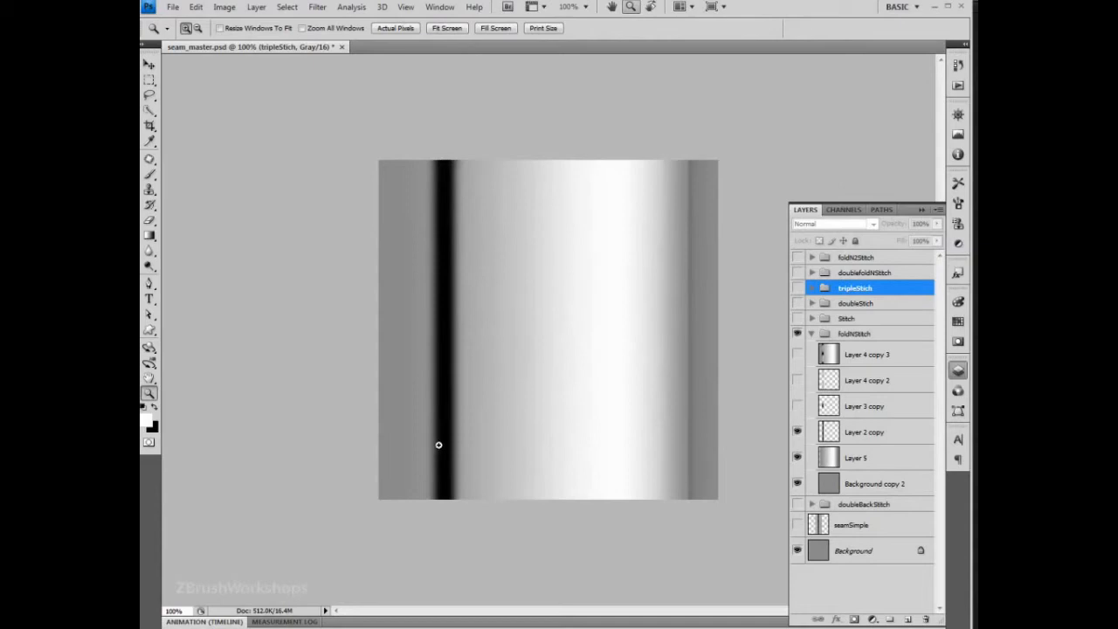
{"action": "left_click", "coordinate": [796, 406]}
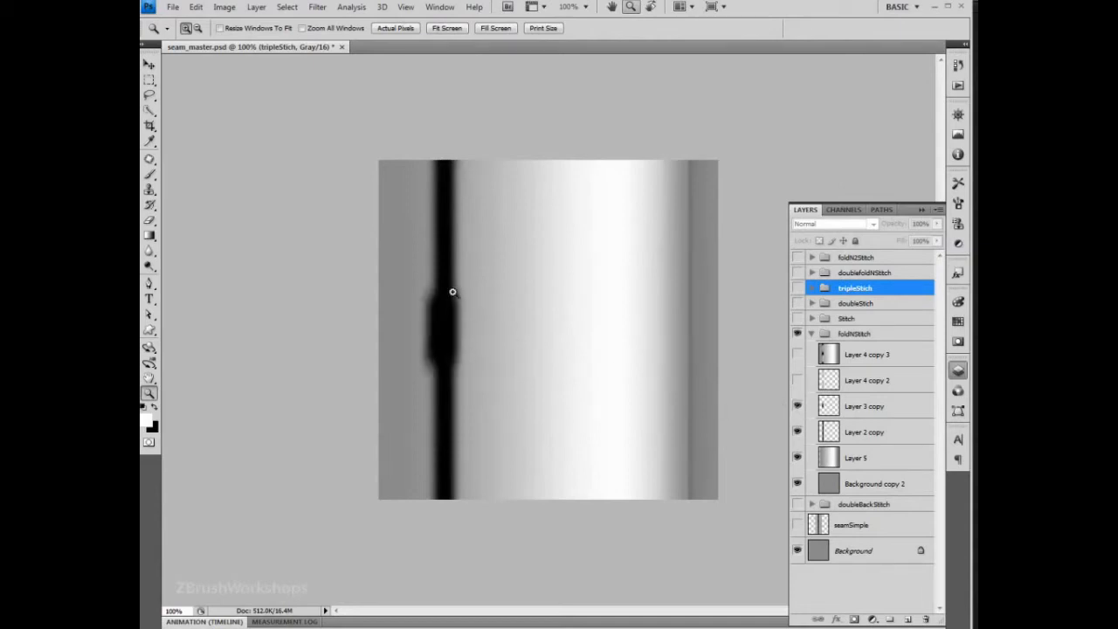
{"action": "left_click", "coordinate": [797, 380]}
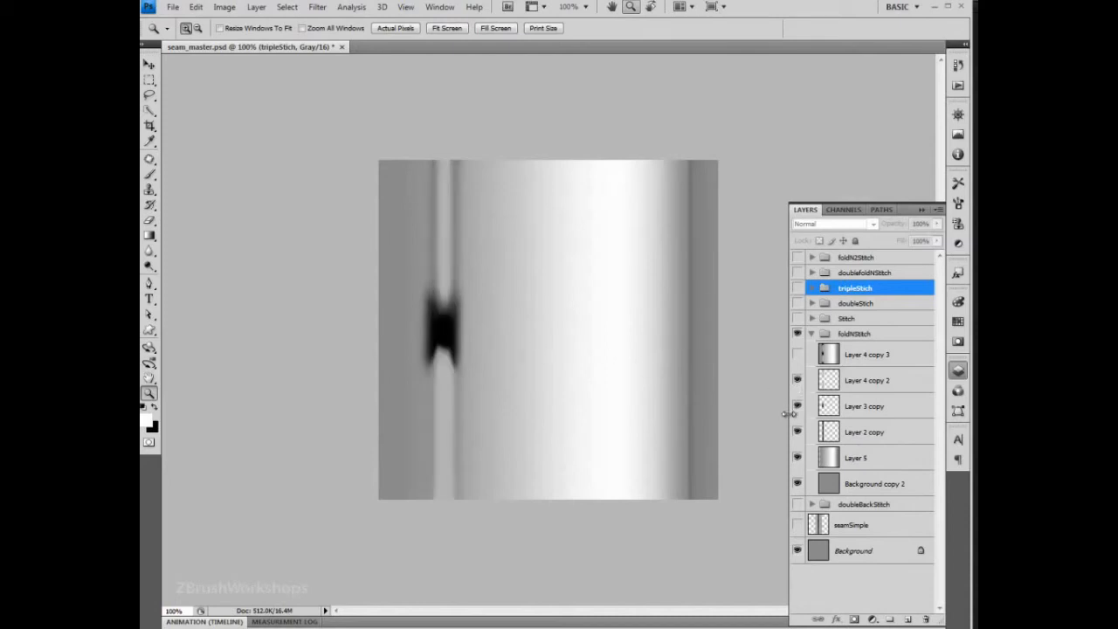
{"action": "left_click", "coordinate": [798, 355]}
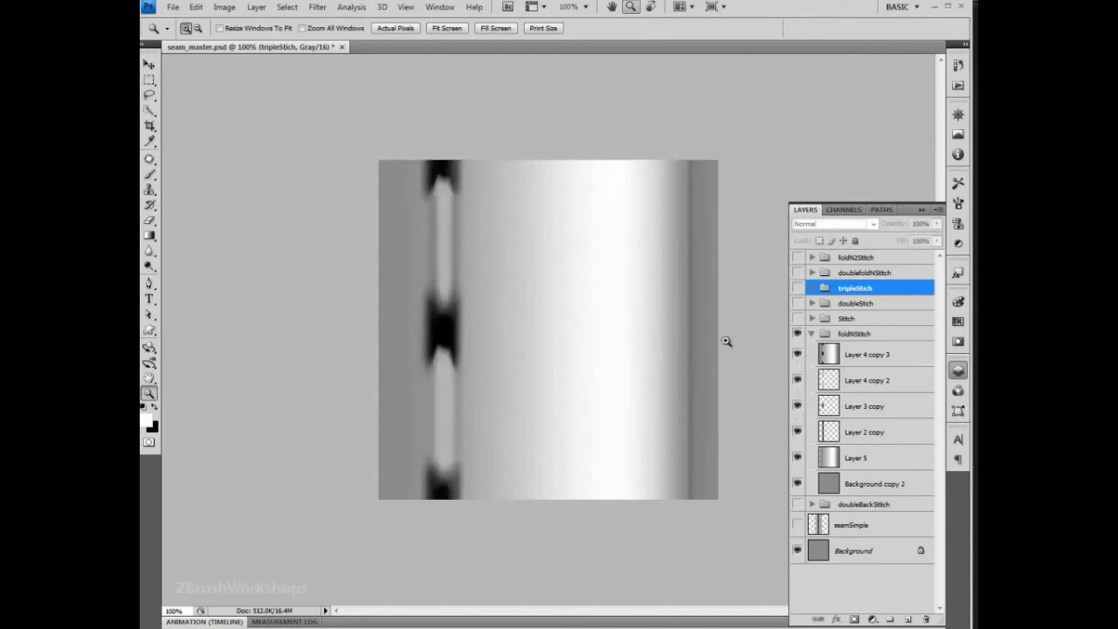
{"action": "left_click_drag", "start_coordinate": [798, 382], "coordinate": [803, 486]}
Step: Examine the colour mode and bit depth of seam_master.psd
{"action": "left_click", "coordinate": [224, 7]}
{"action": "mouse_move", "coordinate": [245, 23]}
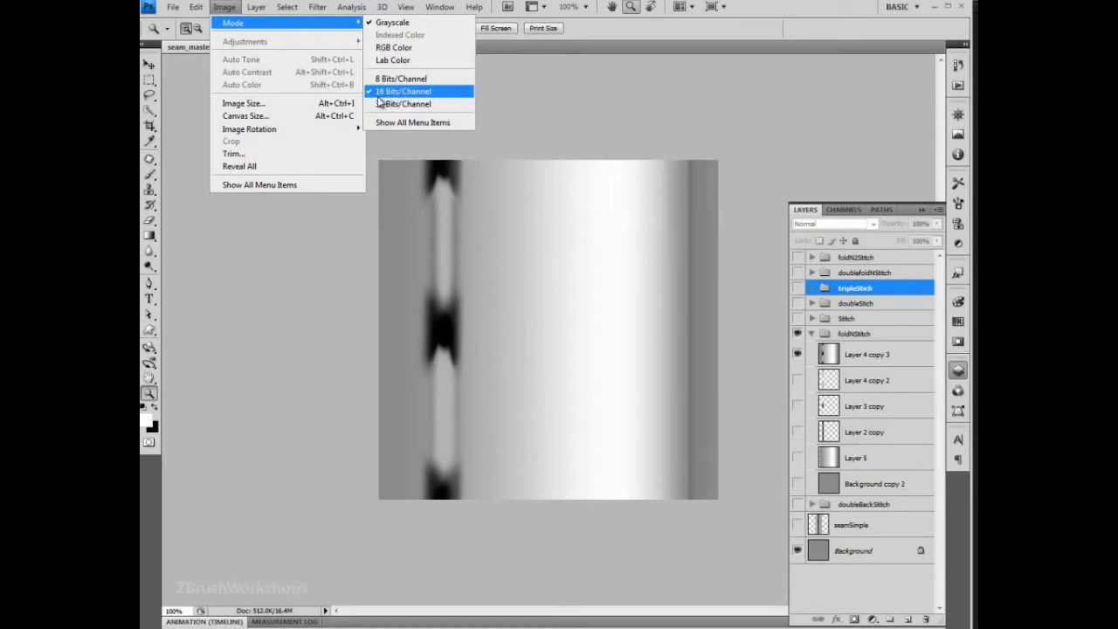
{"action": "left_click", "coordinate": [714, 37]}
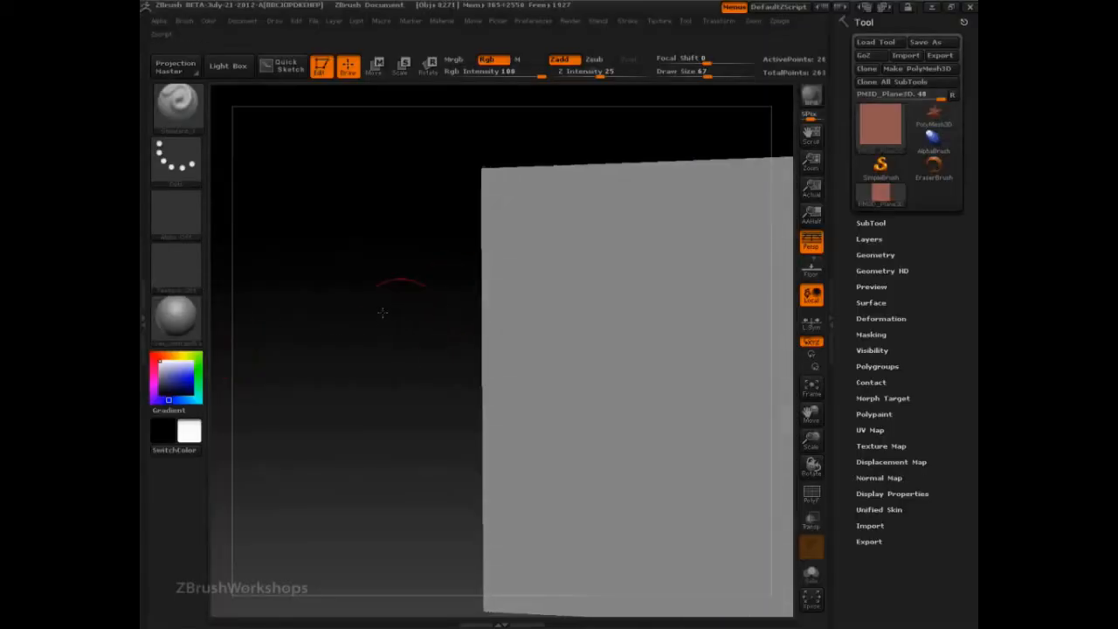
Step: Switch to ZBrush, import seam_master.psd as the brush alpha, try a horizontal stroke near the plane's upper edge and undo it
{"action": "left_click", "coordinate": [176, 214]}
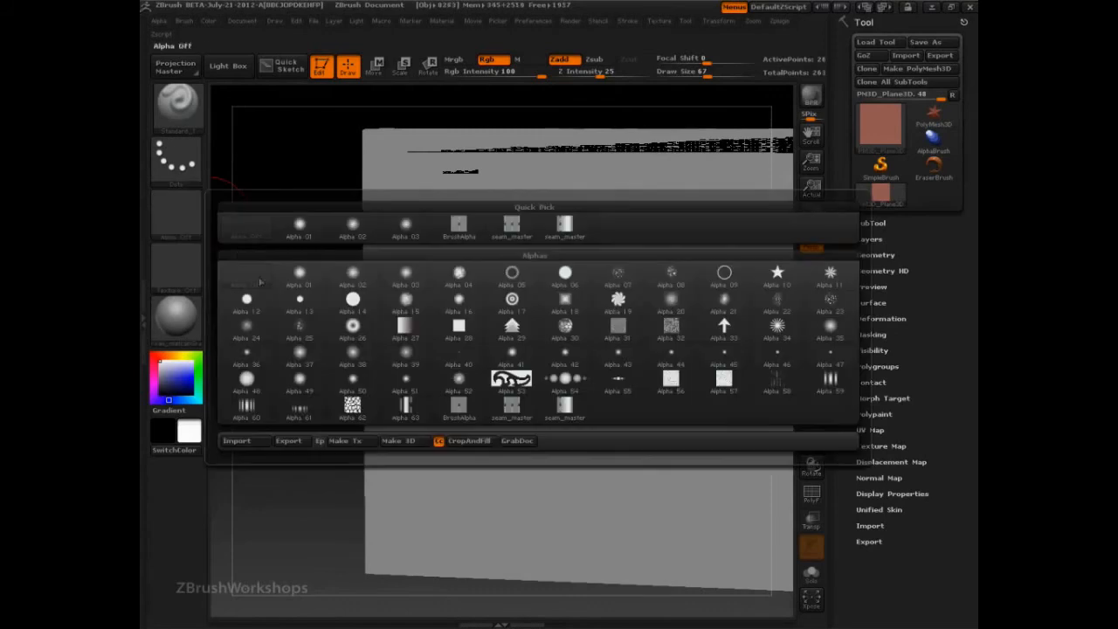
{"action": "left_click", "coordinate": [237, 441]}
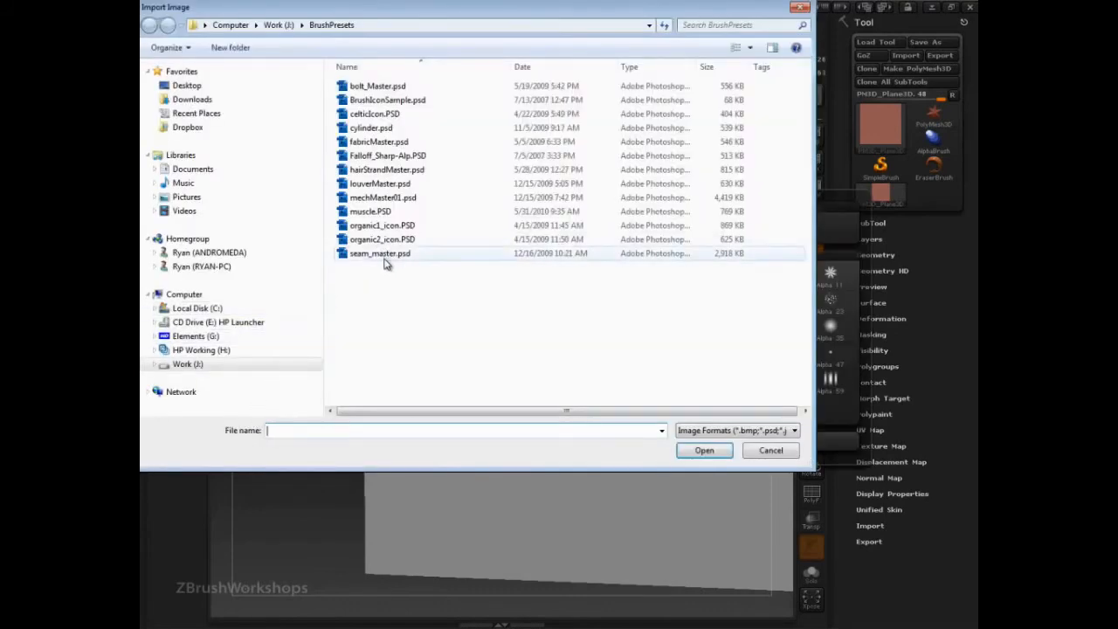
{"action": "double_click", "coordinate": [383, 256]}
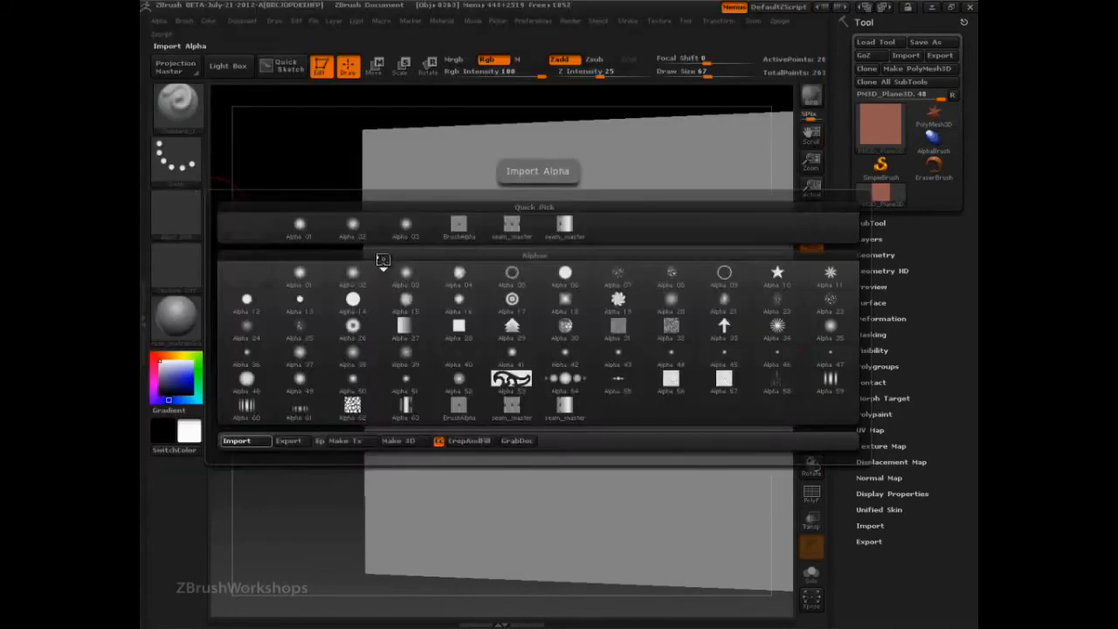
{"action": "mouse_move", "coordinate": [184, 226]}
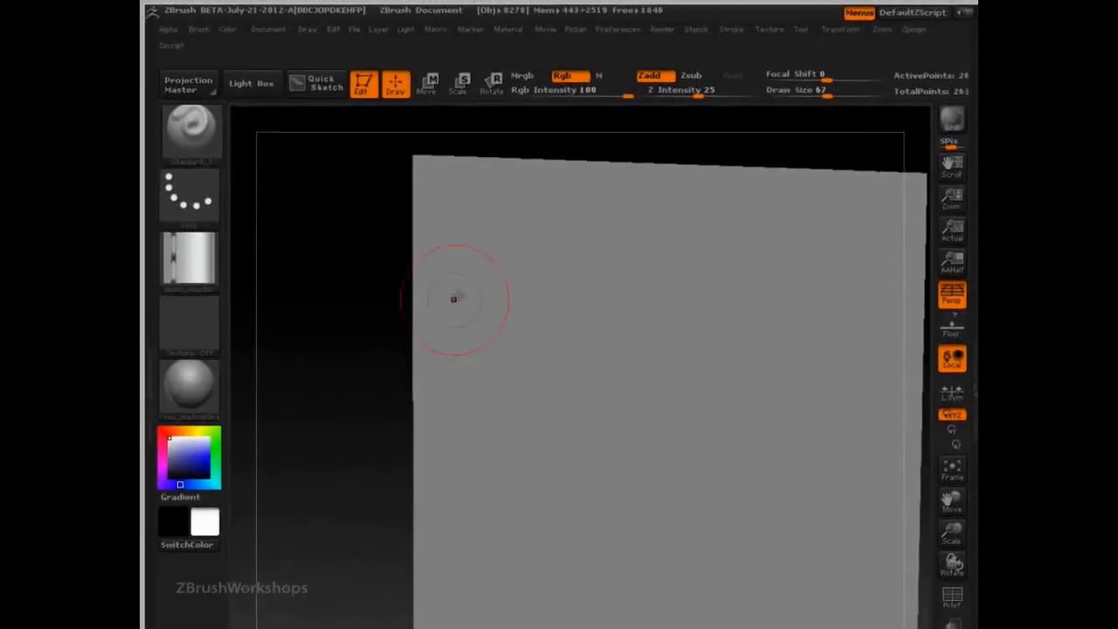
{"action": "left_click_drag", "start_coordinate": [465, 243], "coordinate": [882, 253]}
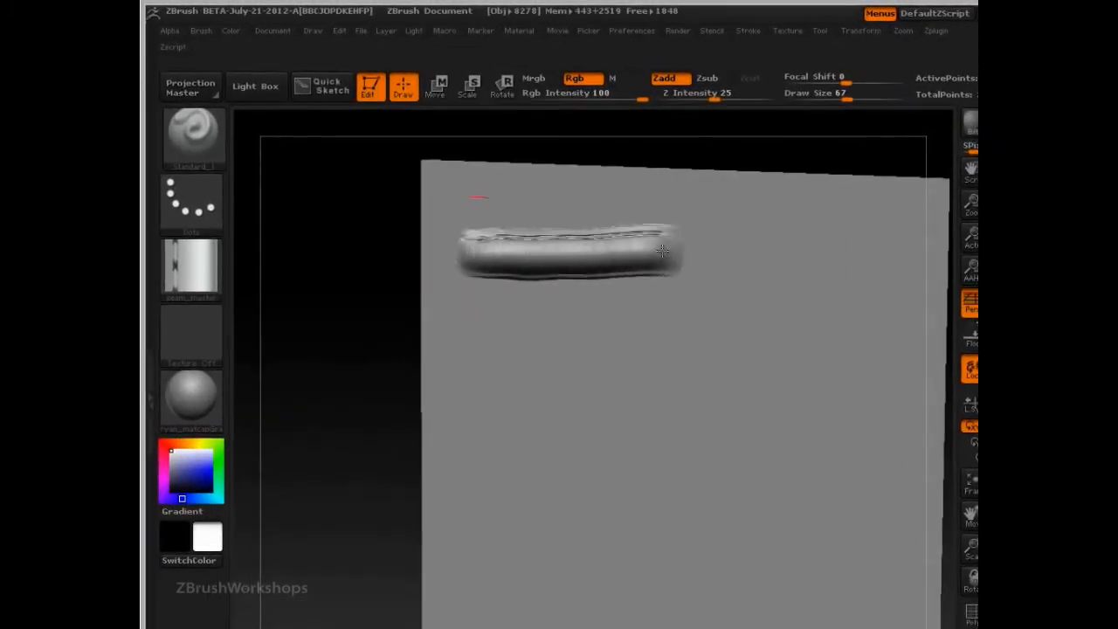
{"action": "key", "text": "ctrl+z"}
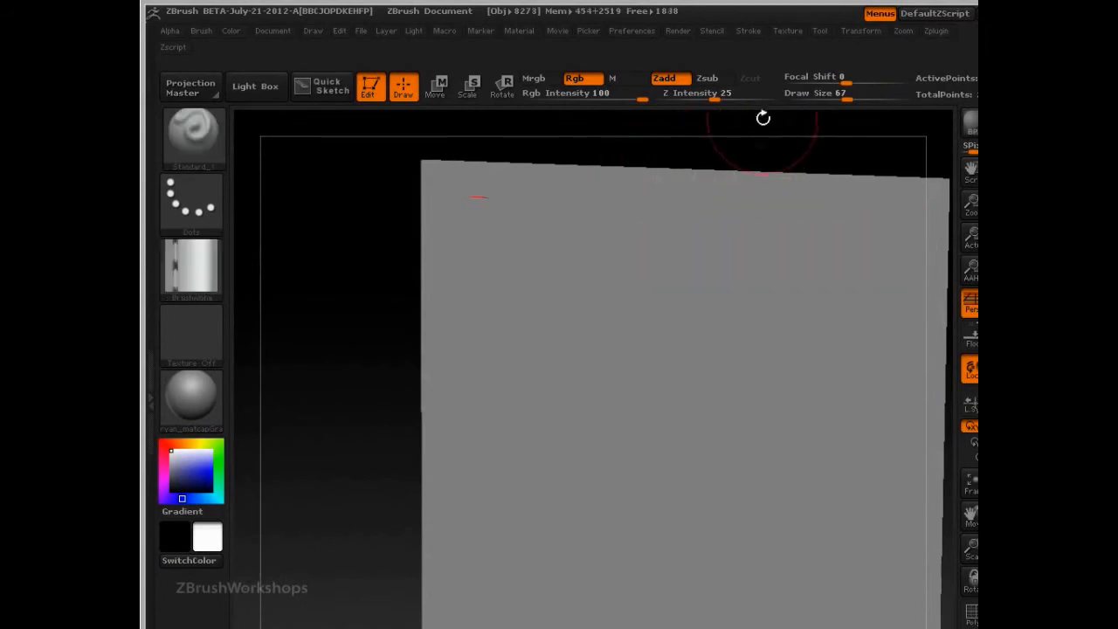
Step: Enable Roll for the brush stroke, test it with a horizontal stroke across the plane and undo that stroke
{"action": "left_click", "coordinate": [747, 30]}
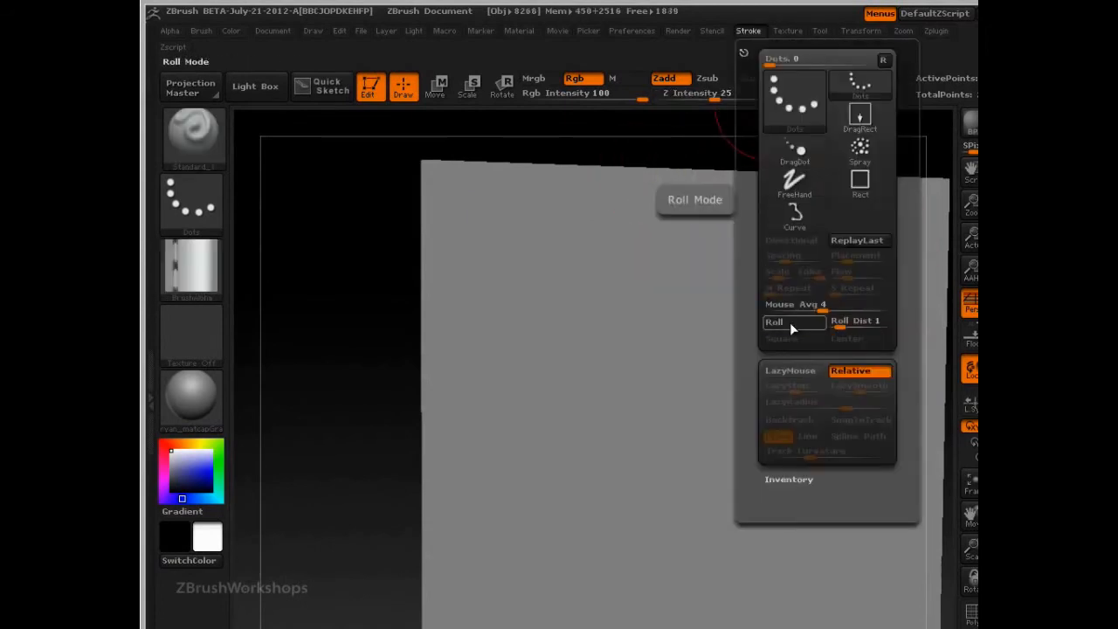
{"action": "left_click", "coordinate": [792, 323]}
{"action": "left_click_drag", "start_coordinate": [454, 262], "coordinate": [901, 249]}
{"action": "key", "text": "ctrl"}
{"action": "key", "text": "ctrl+z"}
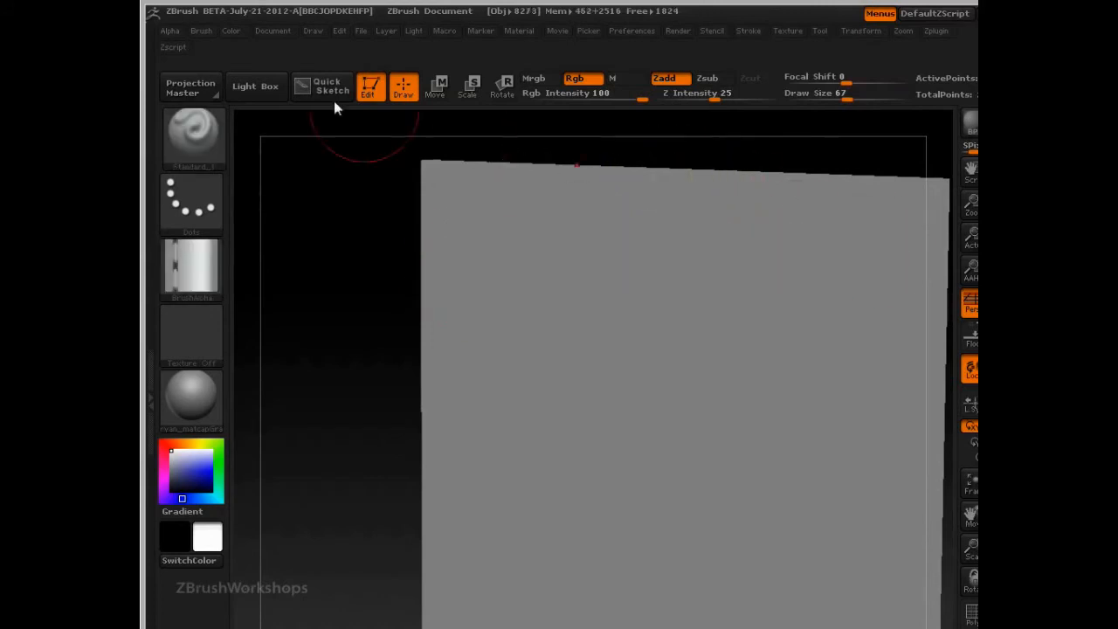
Step: Set the alpha's MidValue to 50 and draw a horizontal seam stroke across the upper part of the plane
{"action": "left_click", "coordinate": [199, 32]}
{"action": "left_click", "coordinate": [170, 31]}
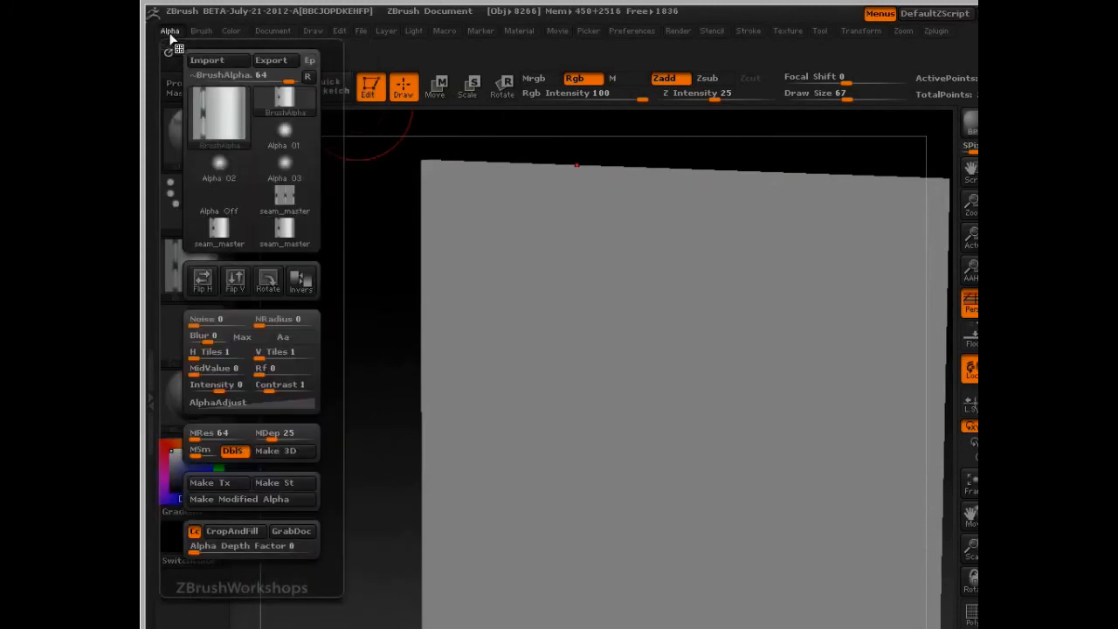
{"action": "left_click", "coordinate": [215, 372]}
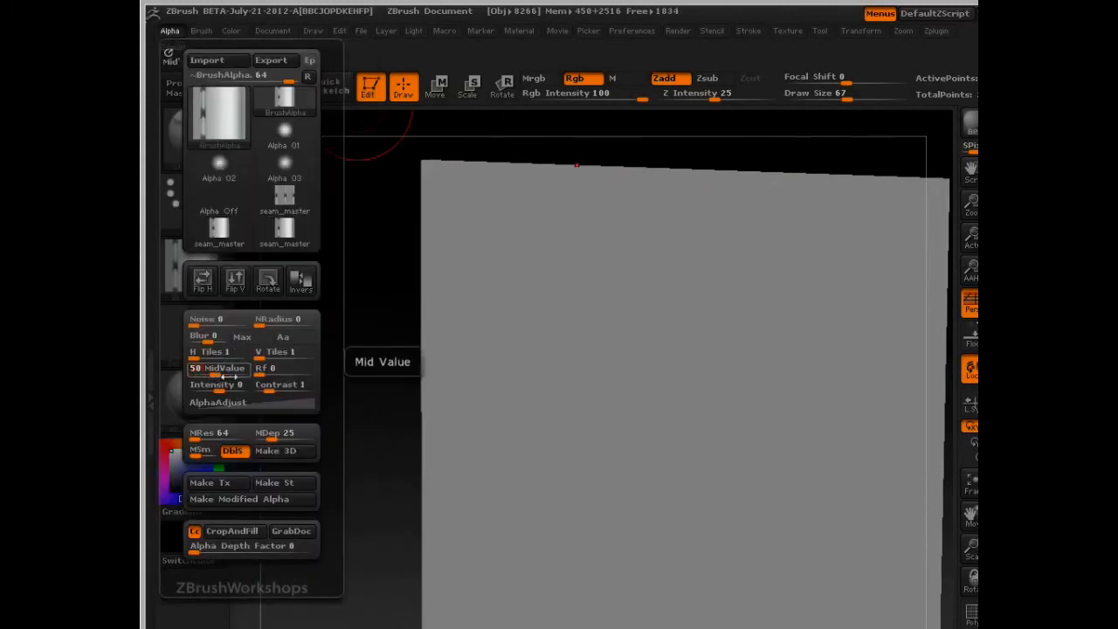
{"action": "key", "text": "Return"}
{"action": "left_click_drag", "start_coordinate": [352, 292], "coordinate": [268, 295], "text": "alt"}
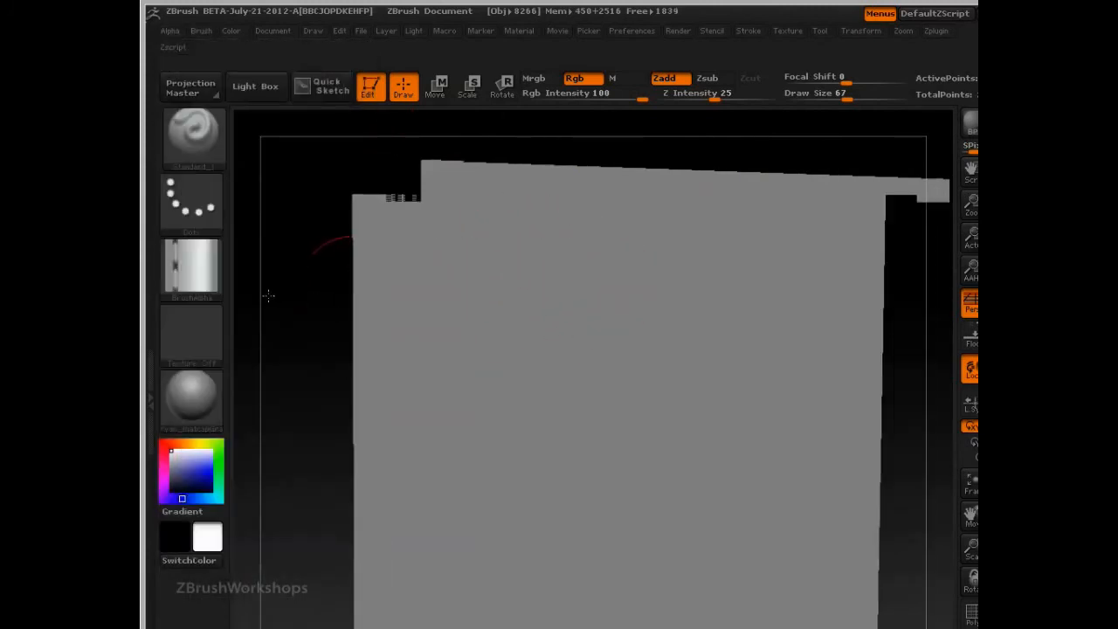
{"action": "left_click_drag", "start_coordinate": [367, 276], "coordinate": [726, 271]}
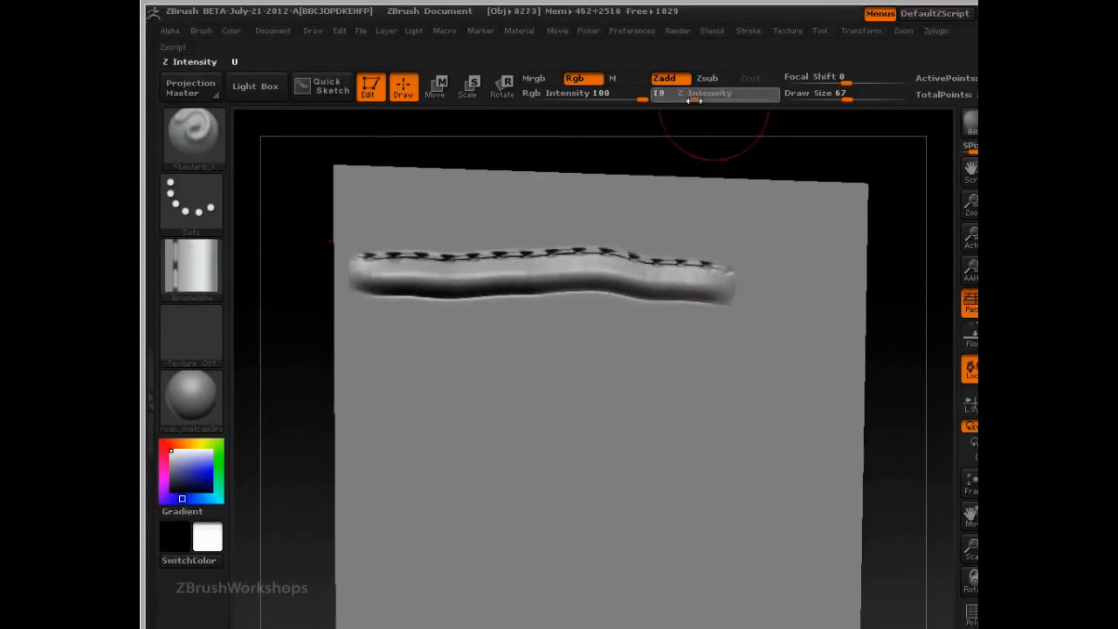
Step: Draw a short seam stroke below the first at Z Intensity 10 and a long one beneath it at Z Intensity 16
{"action": "left_click_drag", "start_coordinate": [369, 345], "coordinate": [528, 342]}
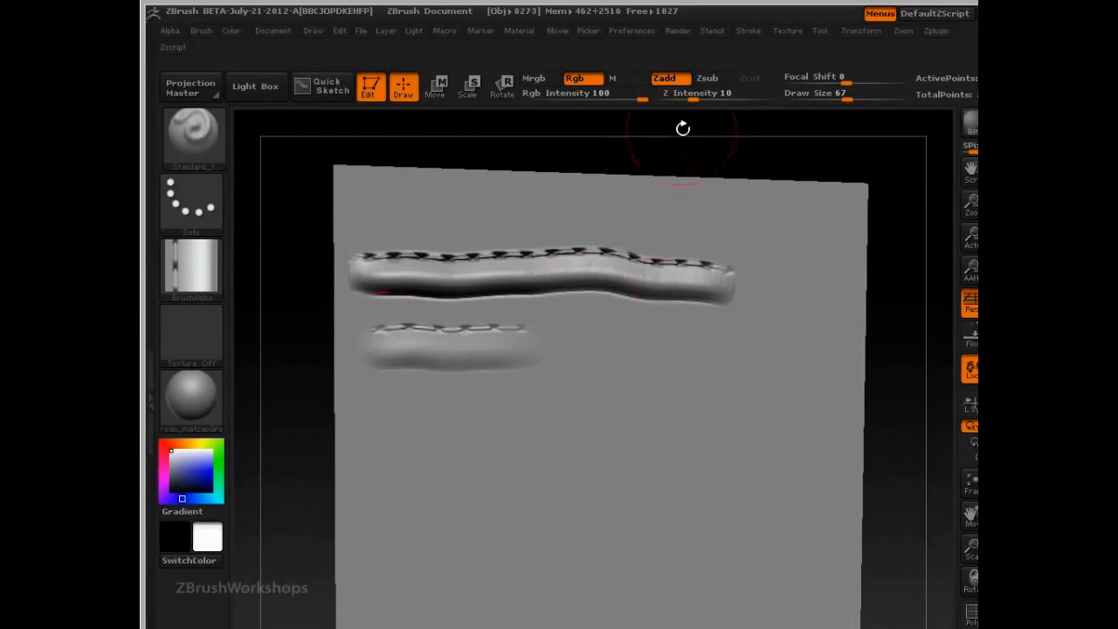
{"action": "left_click_drag", "start_coordinate": [694, 98], "coordinate": [703, 97]}
{"action": "left_click_drag", "start_coordinate": [391, 390], "coordinate": [843, 386]}
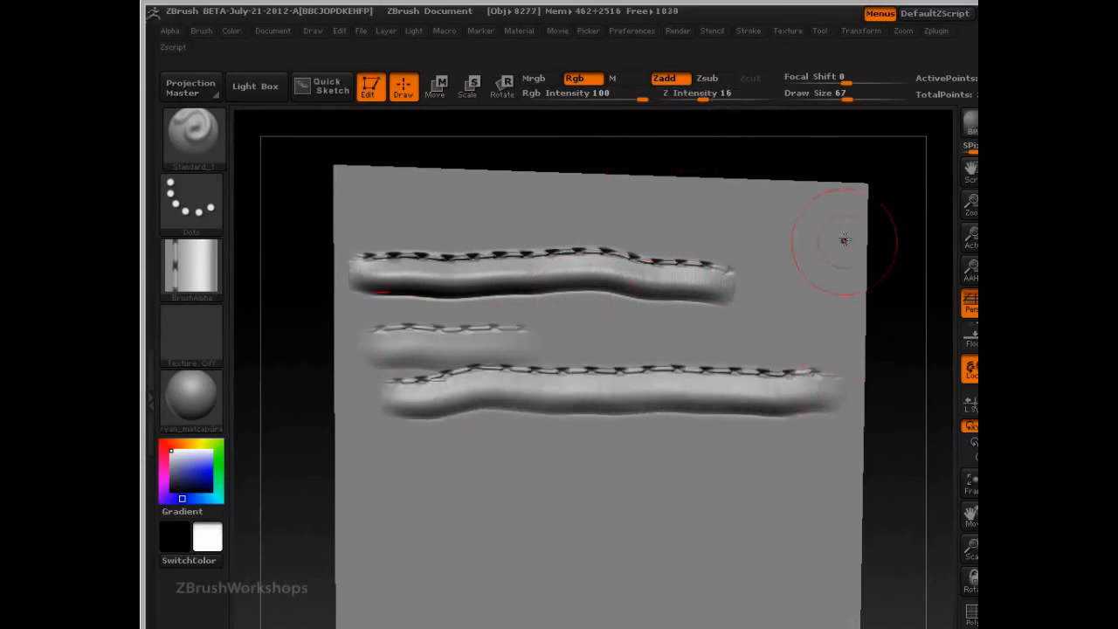
Step: Enable LazyMouse for the brush and draw a fourth horizontal seam stroke below the others
{"action": "left_click", "coordinate": [747, 31]}
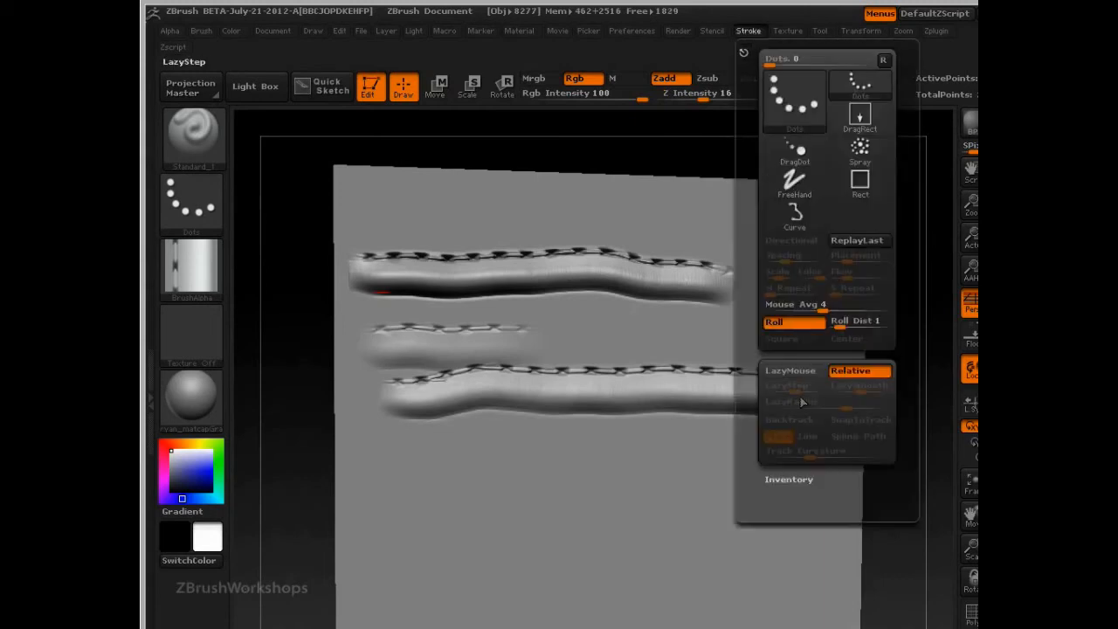
{"action": "left_click", "coordinate": [791, 370]}
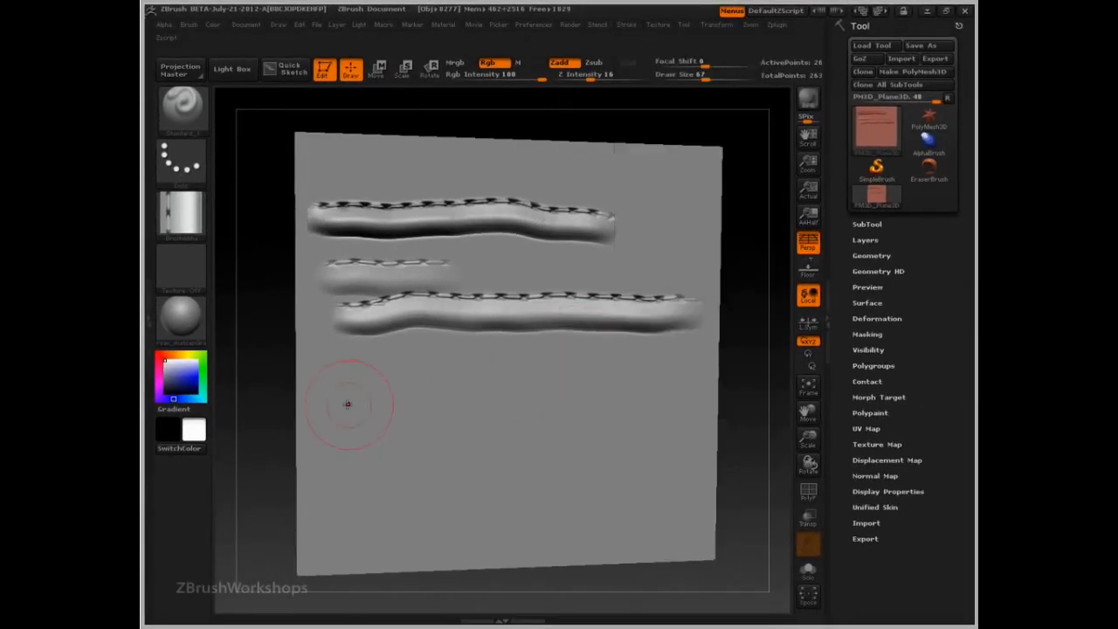
{"action": "left_click_drag", "start_coordinate": [348, 403], "coordinate": [681, 386]}
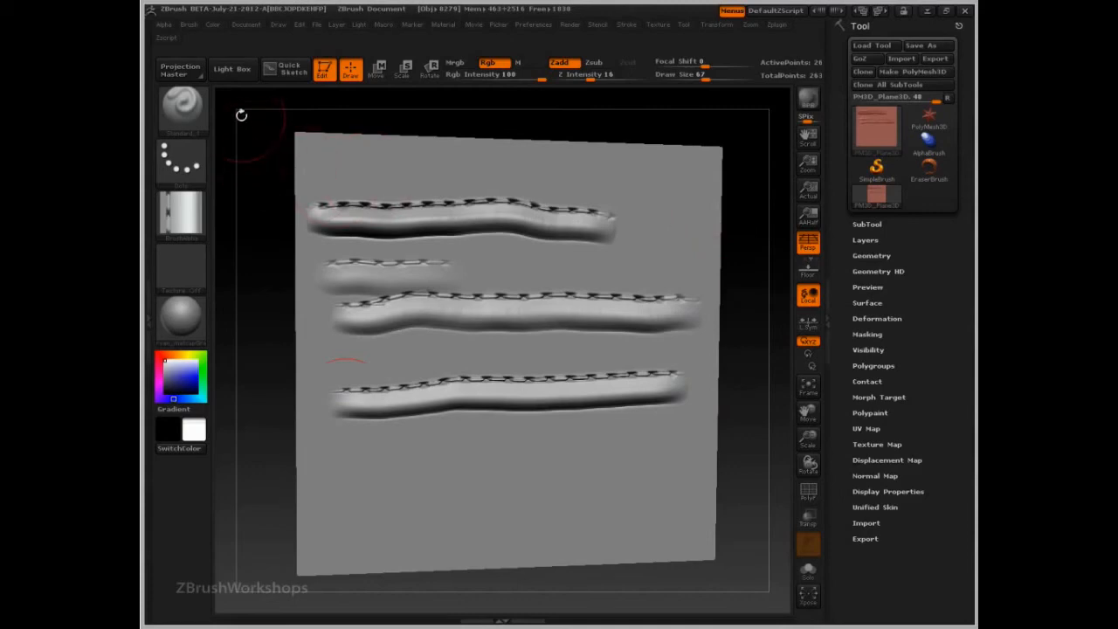
Step: Save the current seam brush as the preset introzb4 in the BrushPresets folder on the Work (J:) drive
{"action": "left_click", "coordinate": [188, 29]}
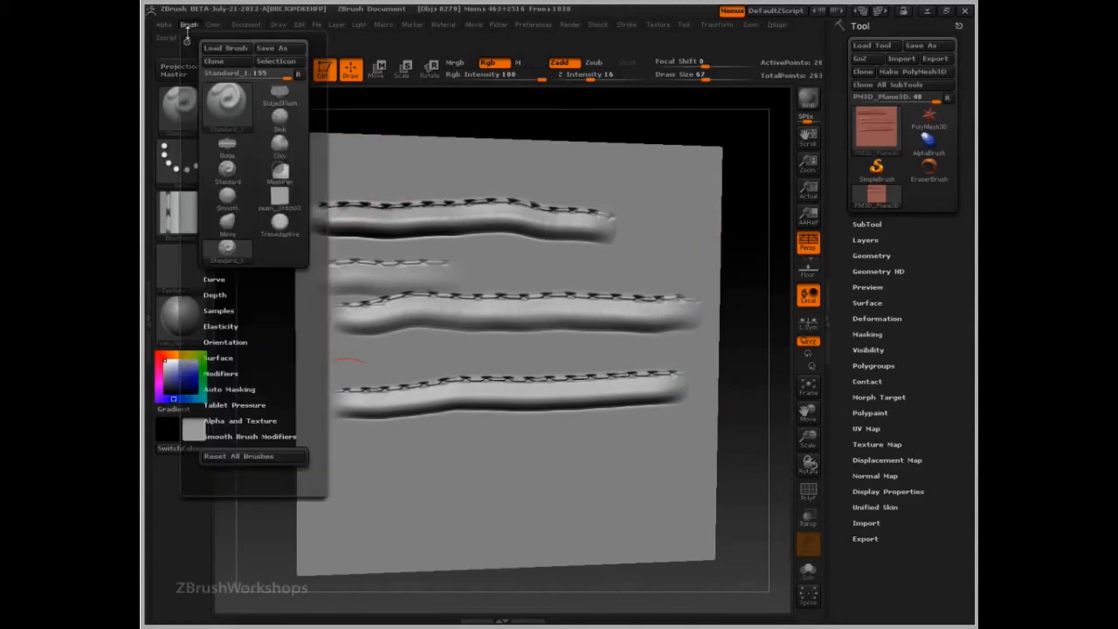
{"action": "left_click", "coordinate": [277, 52]}
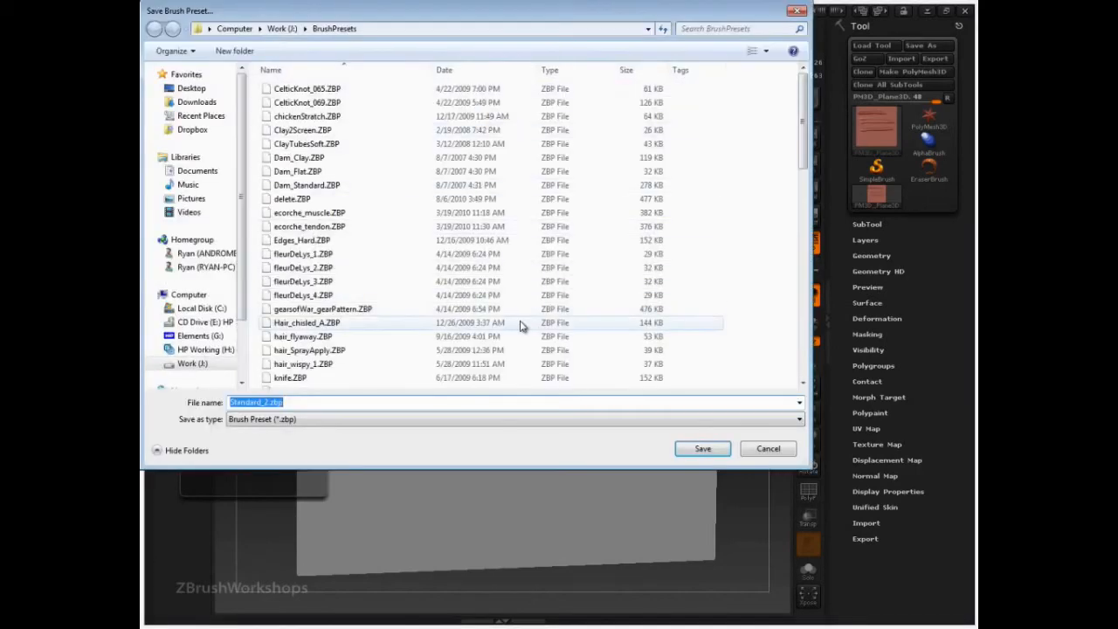
{"action": "type", "text": "introzb4"}
{"action": "key", "text": "Return"}
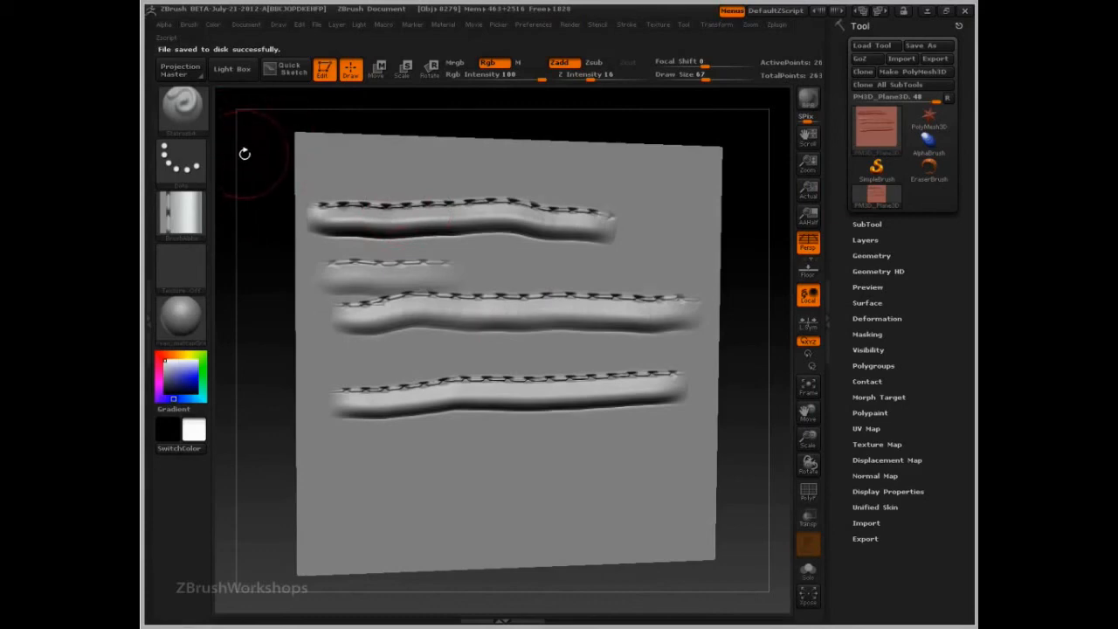
Step: Save another copy of the seam brush as introzb5.zbp in ZBrush's ZStartup BrushPresets folder
{"action": "left_click", "coordinate": [190, 25]}
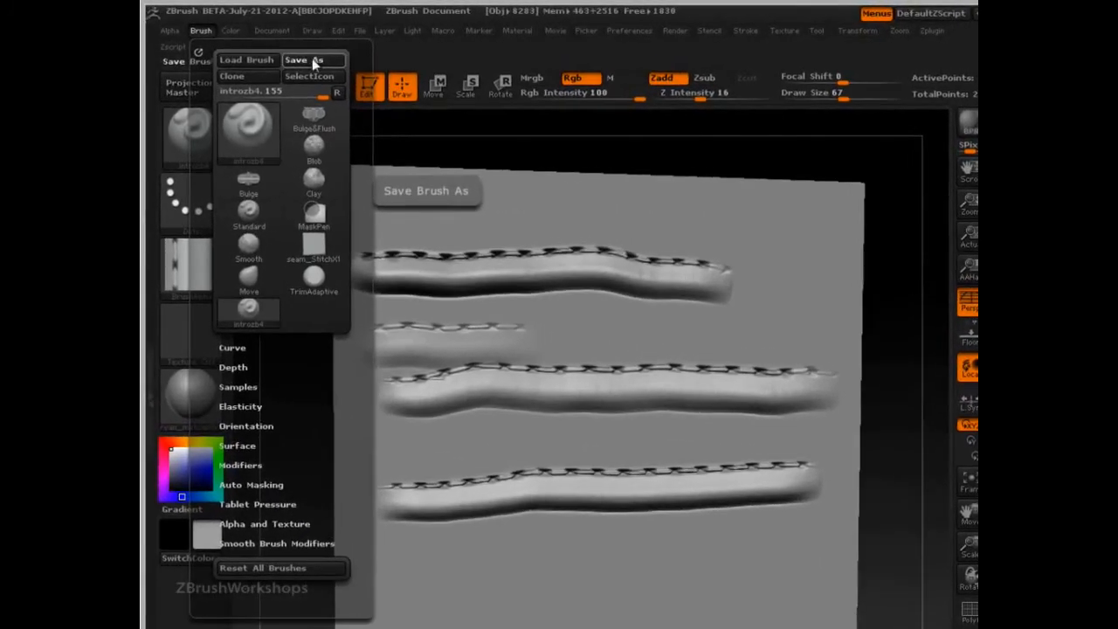
{"action": "left_click", "coordinate": [276, 50]}
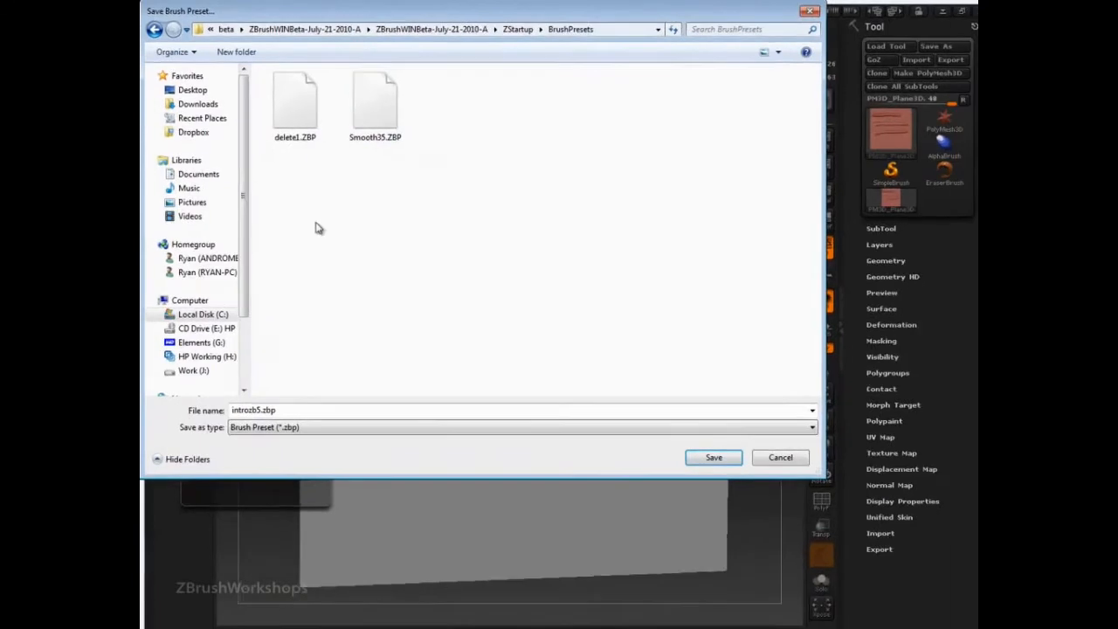
{"action": "left_click", "coordinate": [703, 456]}
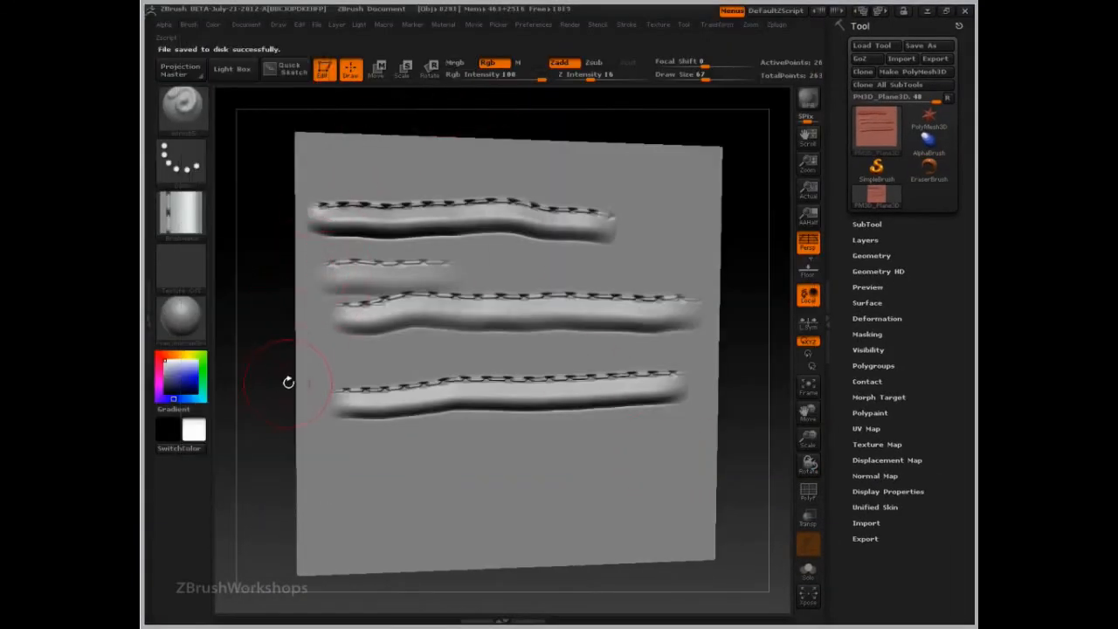
Step: Assign seam_master.psd from the Work (J:) BrushPresets folder as the introzb5 brush's icon
{"action": "left_click", "coordinate": [189, 25]}
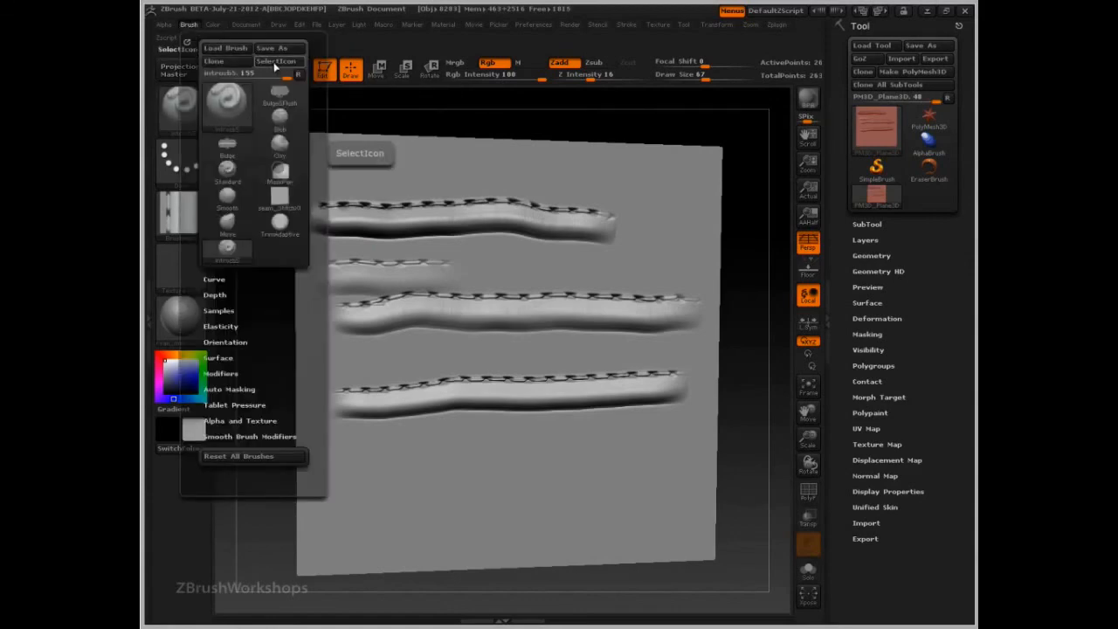
{"action": "left_click", "coordinate": [273, 65]}
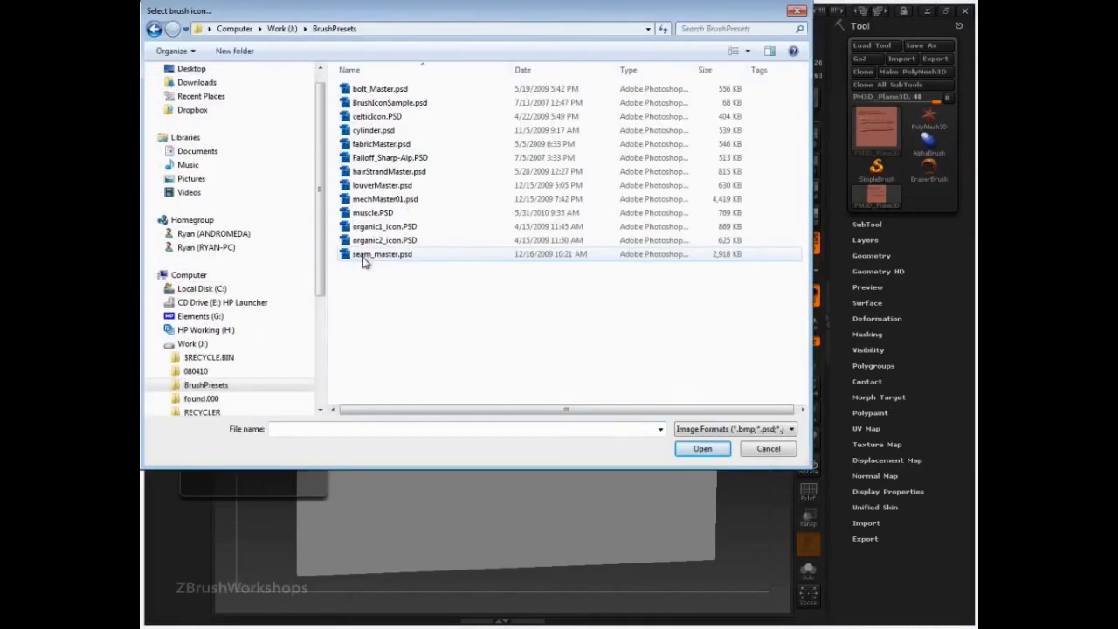
{"action": "left_click", "coordinate": [377, 256]}
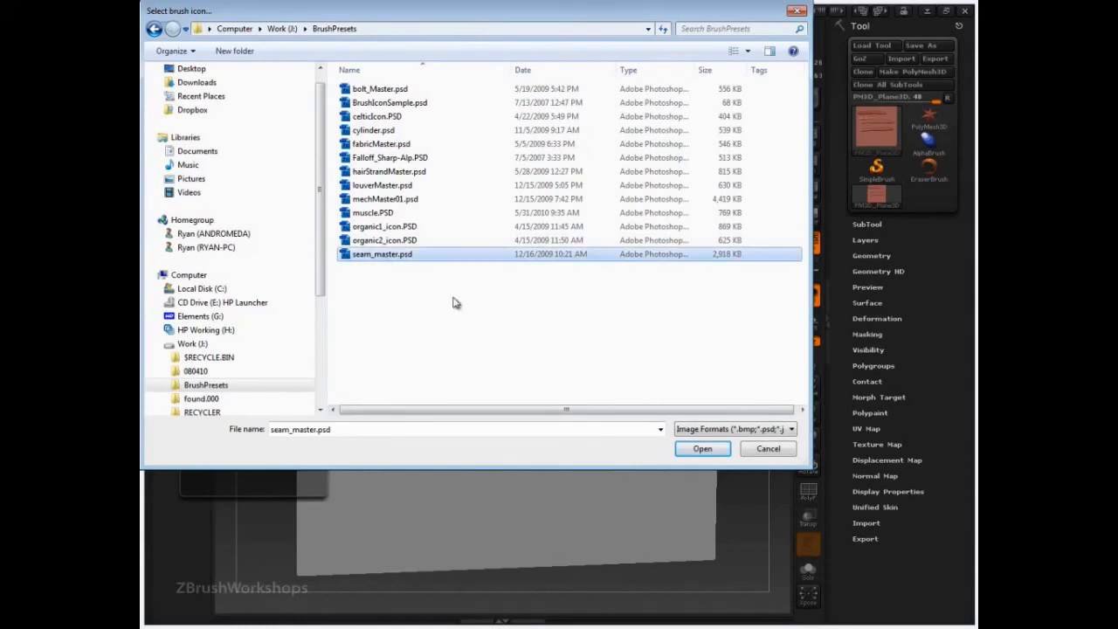
{"action": "key", "text": "Return"}
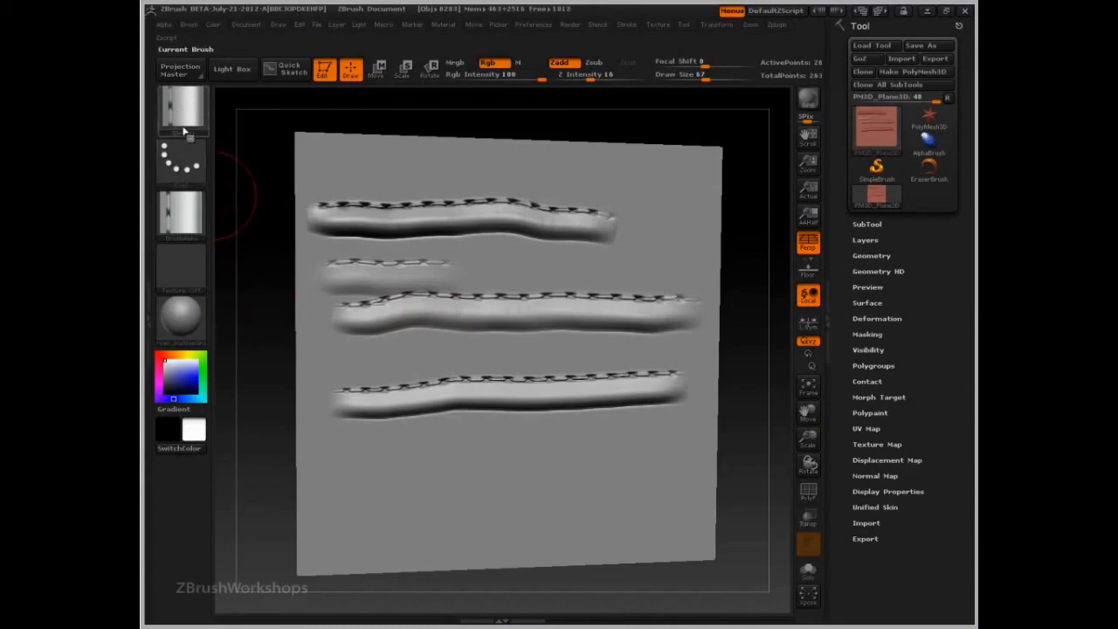
{"action": "left_click", "coordinate": [190, 24]}
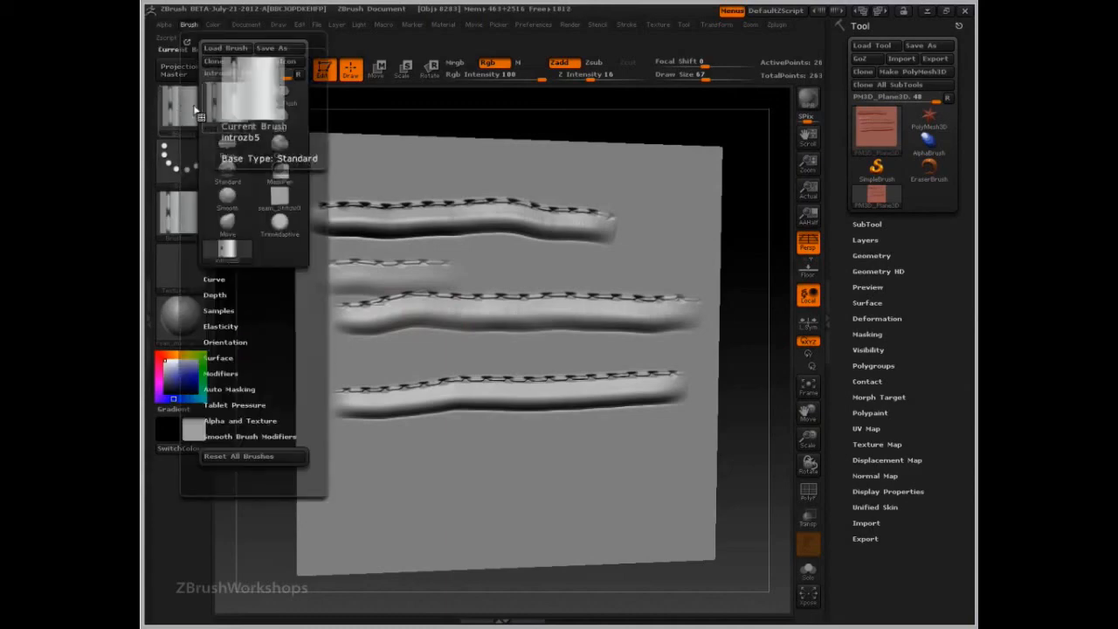